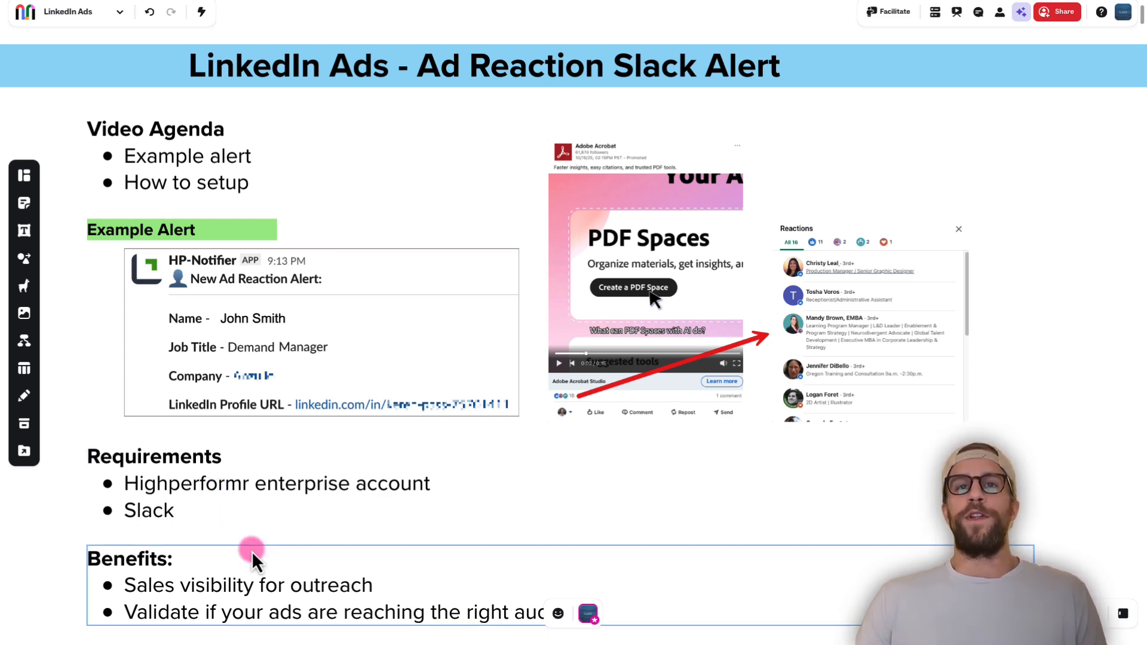
scroll(252, 559, down, 4)
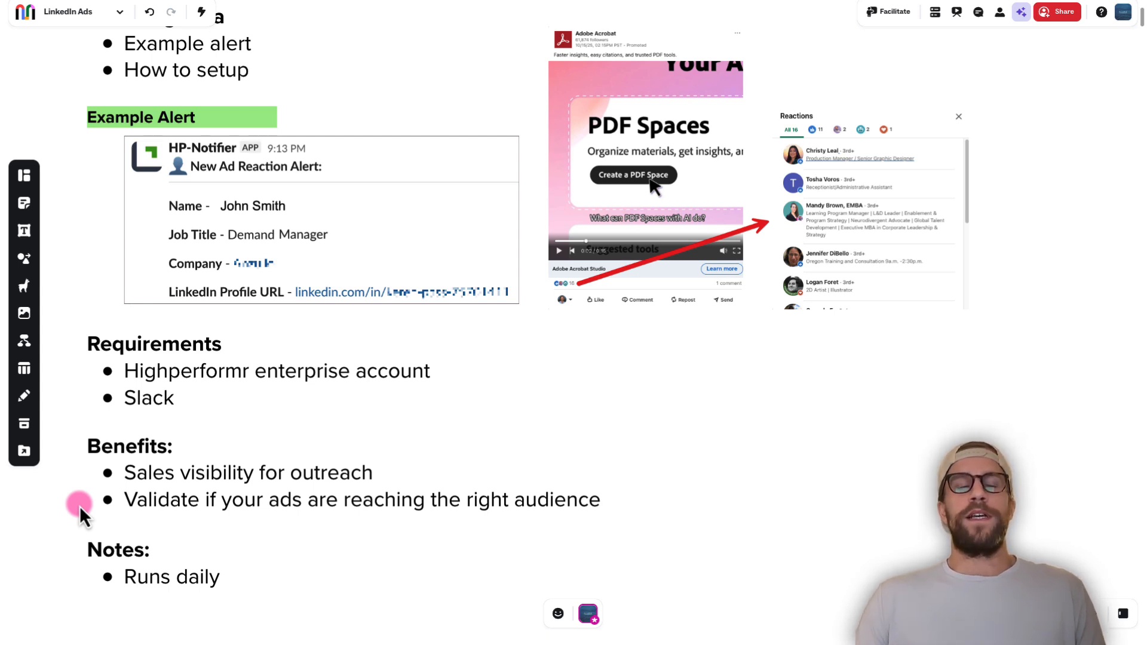
click(111, 501)
click(221, 421)
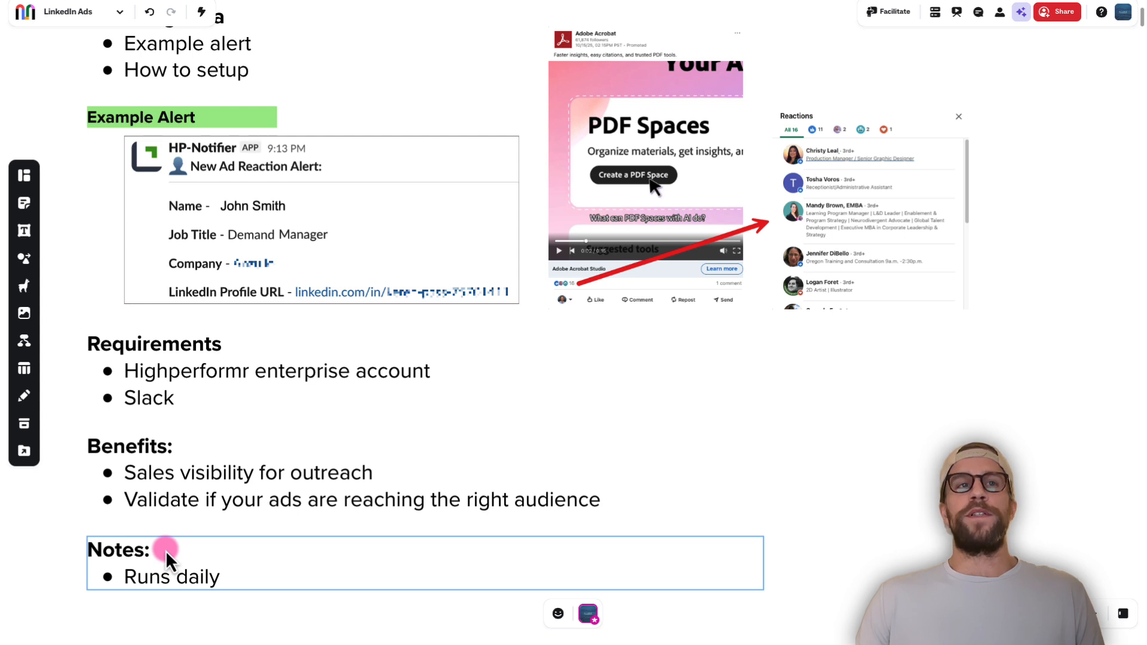
scroll(249, 451, up, 1)
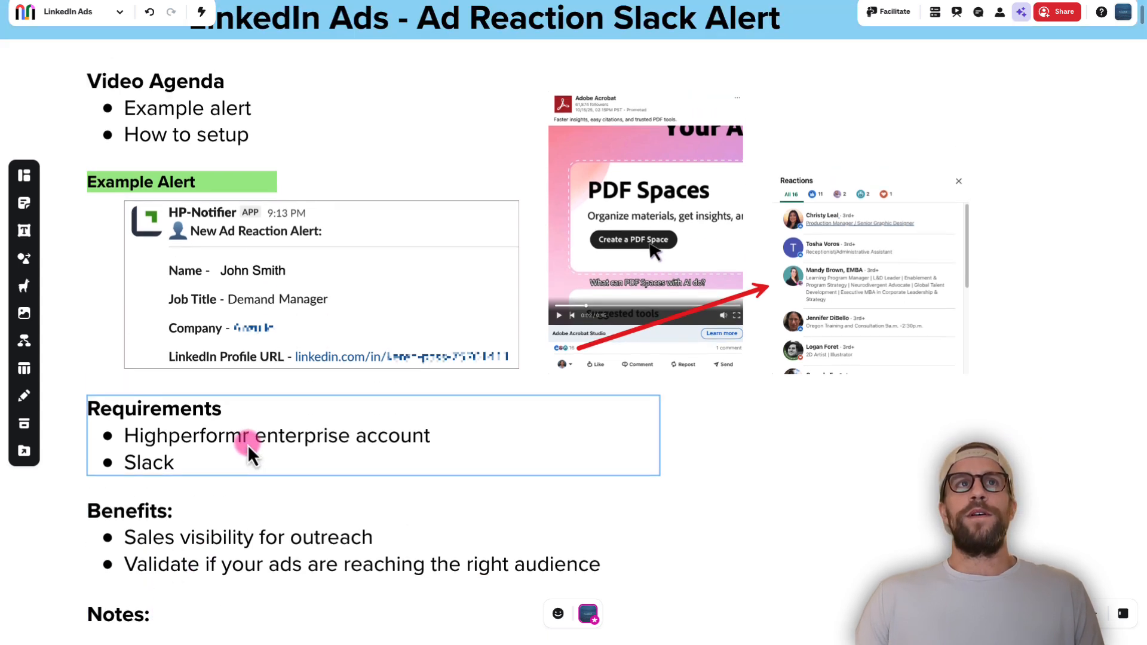
scroll(236, 443, up, 1)
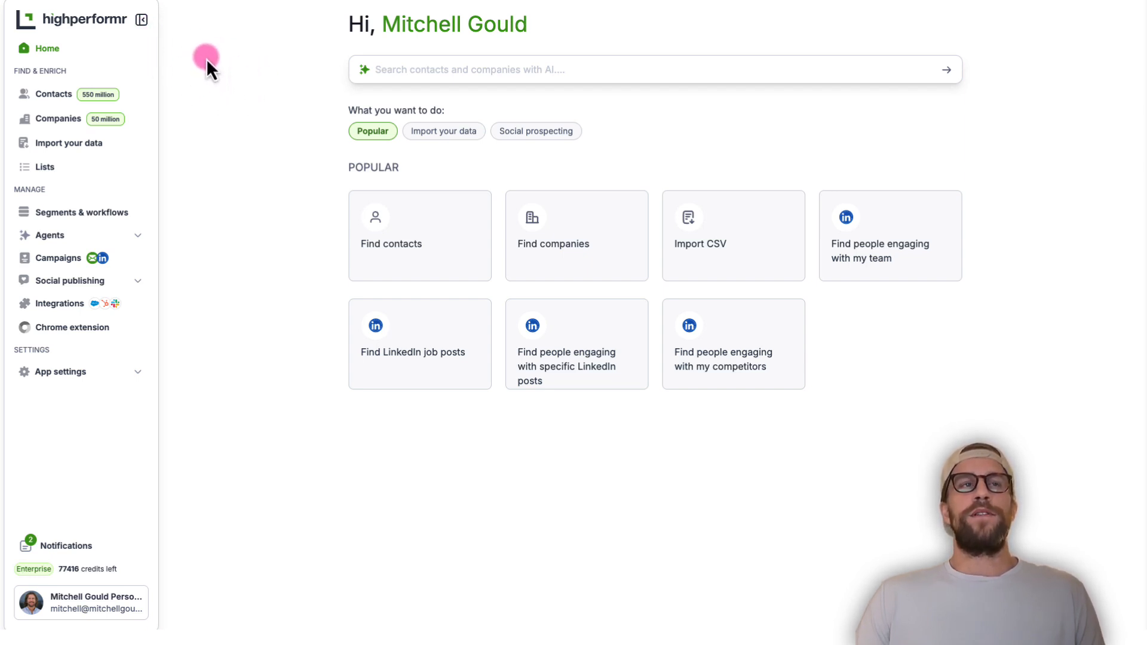
Start a new segment in Highperformr using the source for finding people engaging with specific LinkedIn posts
click(90, 221)
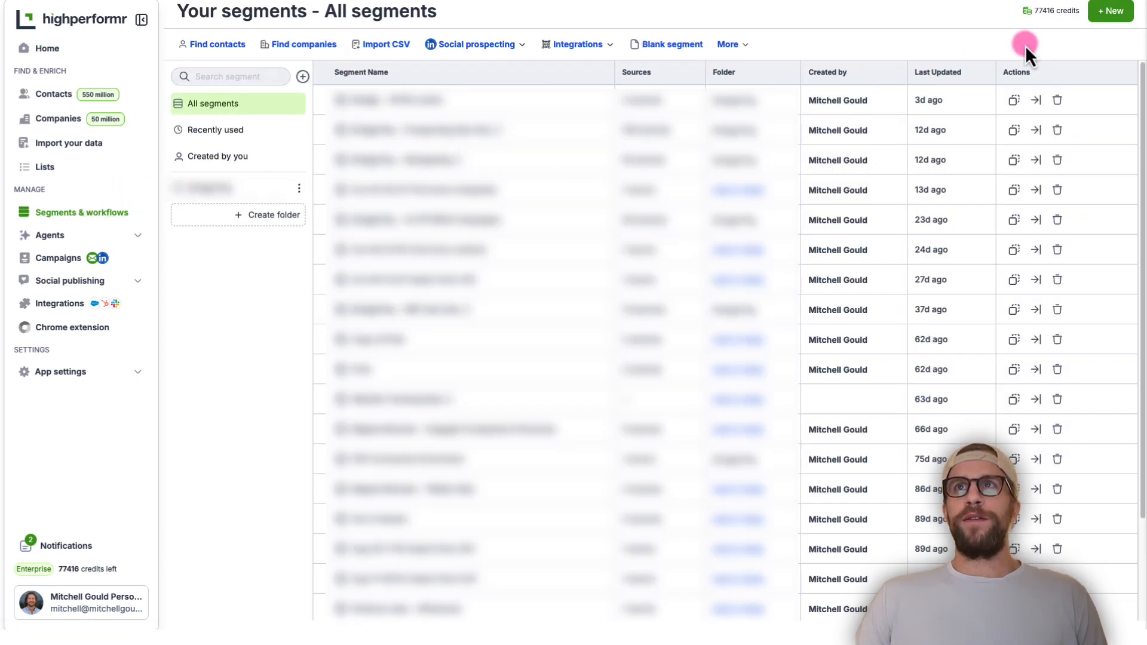
click(1110, 15)
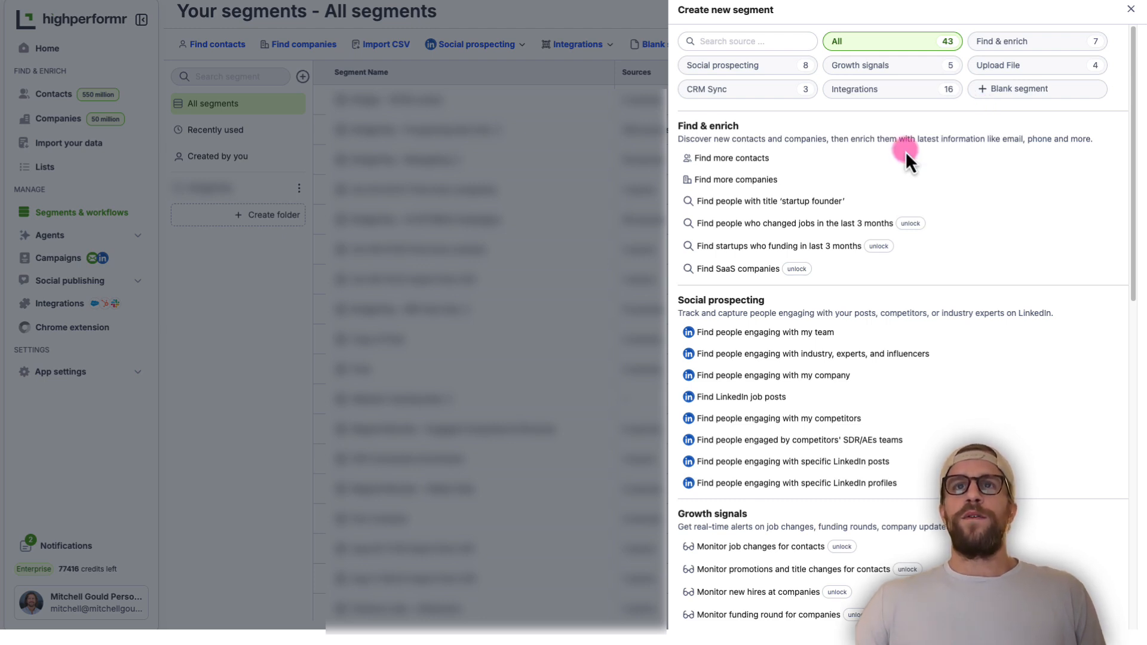
click(798, 463)
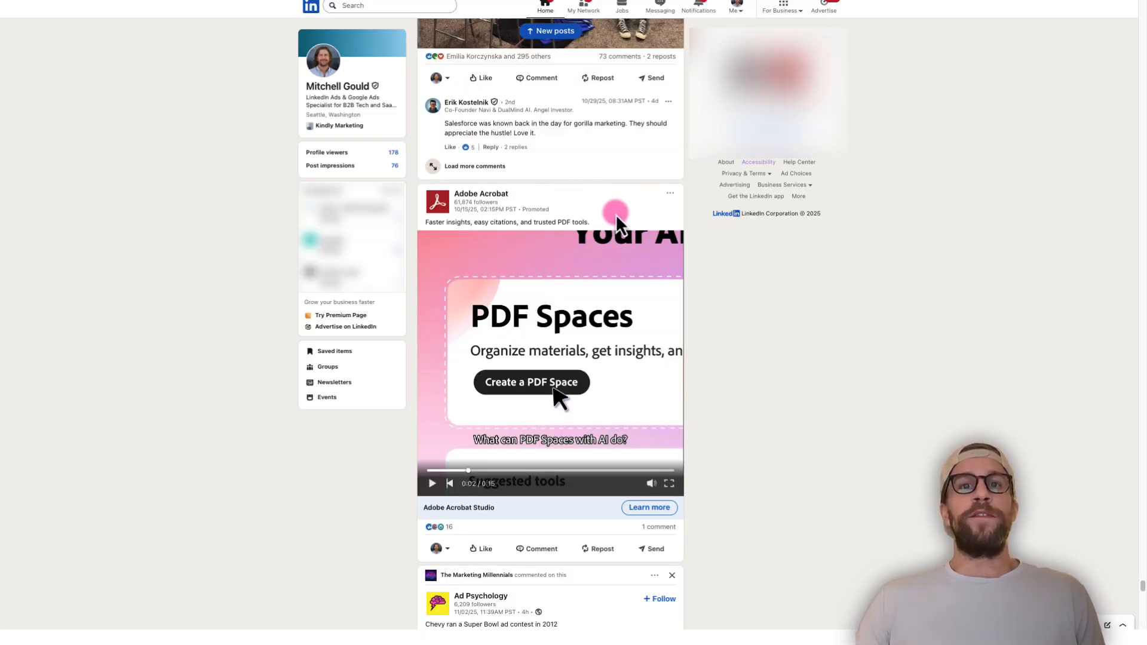
Copy the link to Adobe Acrobat's promoted post on LinkedIn and add it as the new segment's LinkedIn post URL in Highperformr
click(669, 194)
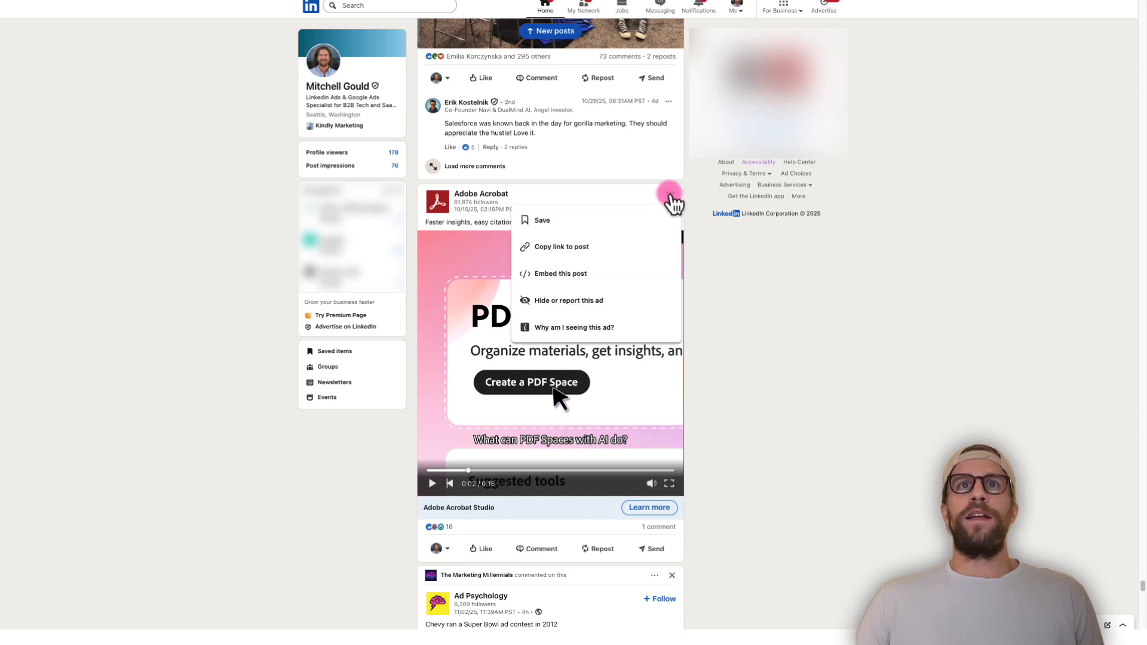
click(565, 255)
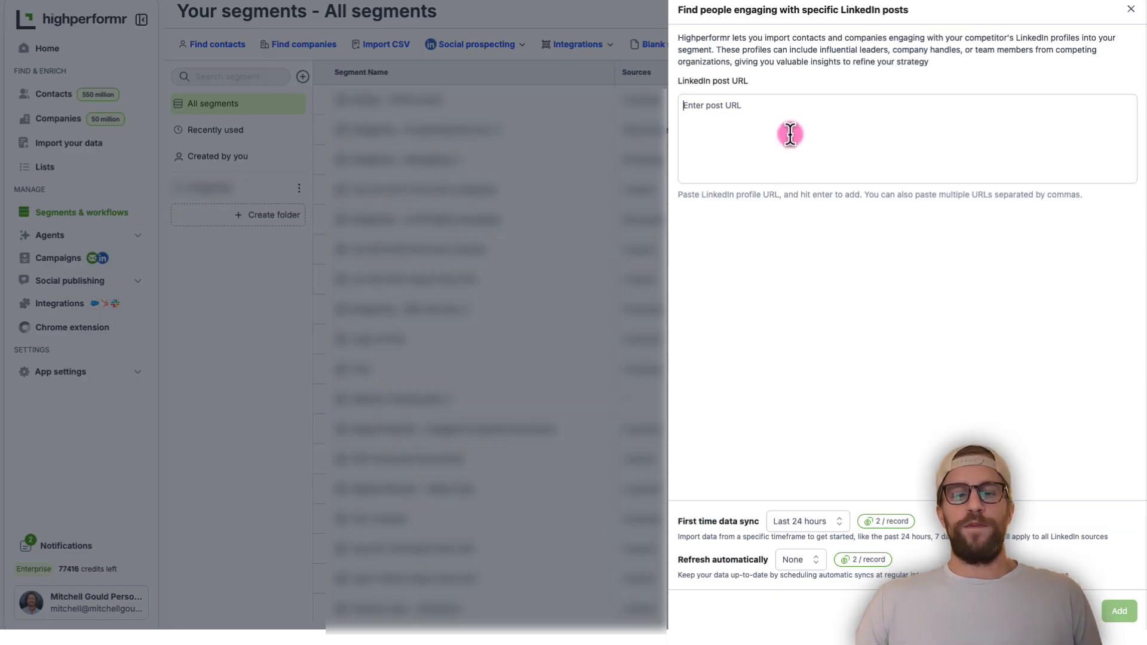
click(789, 134)
key(super+v)
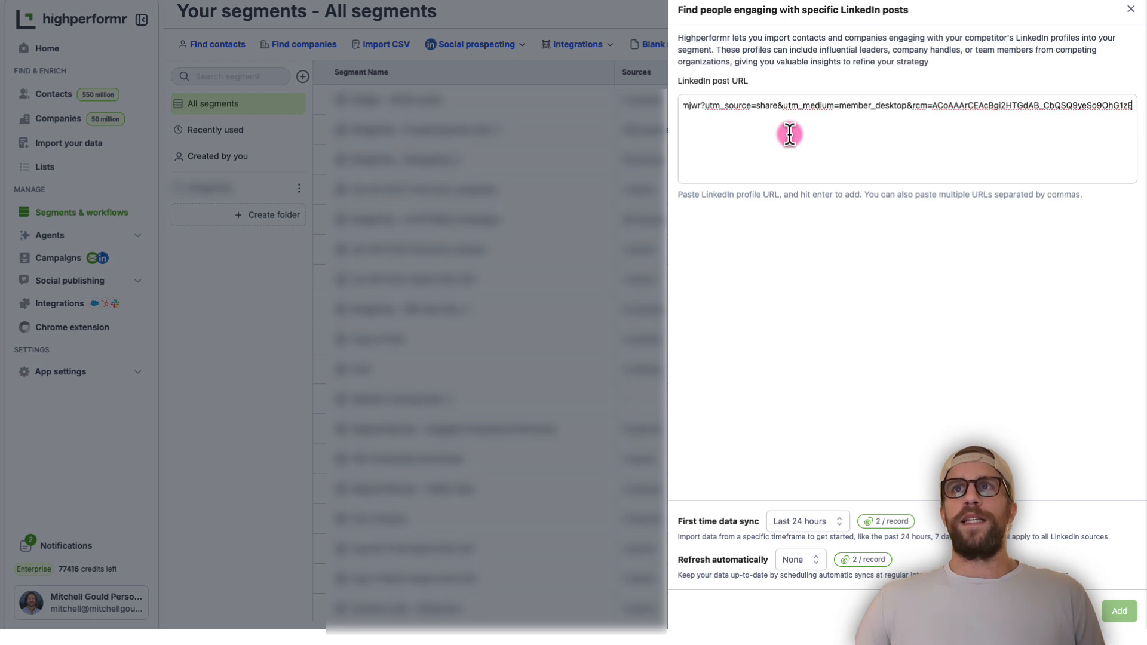
key(Return)
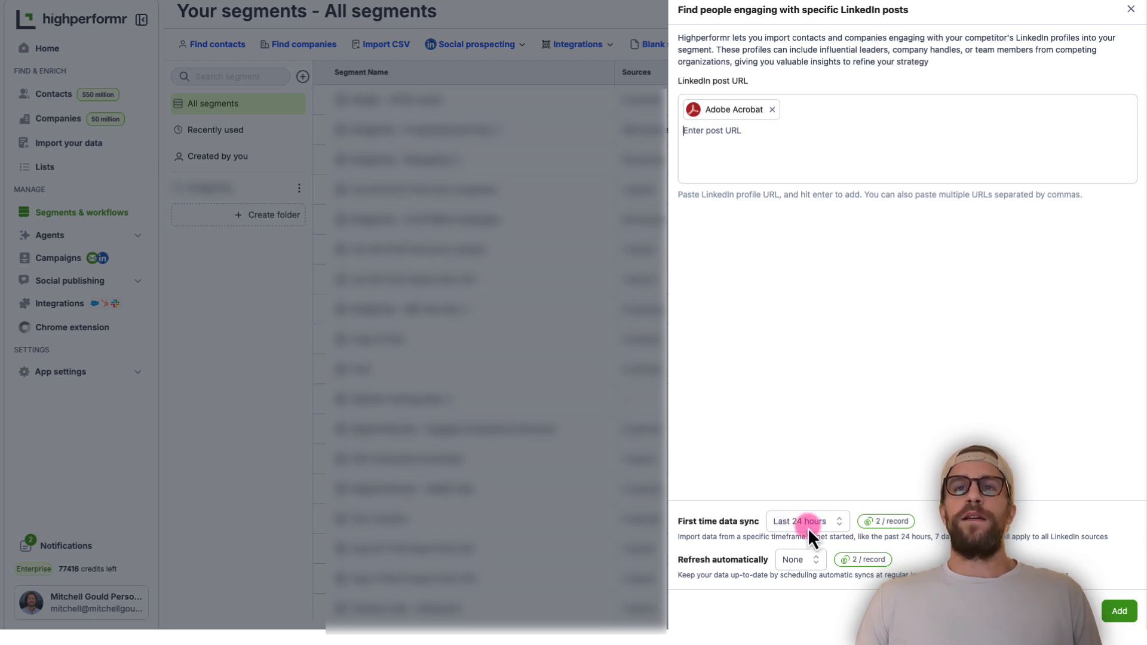
Set the post source to refresh automatically every 24 hours and add it to create the segment
click(804, 562)
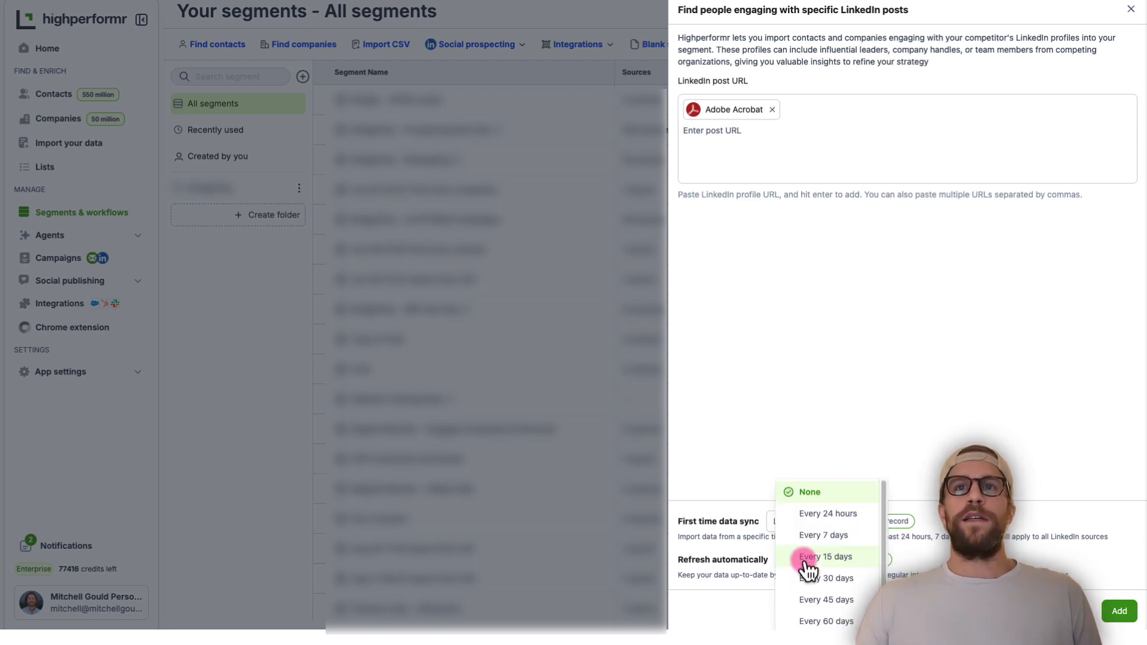
click(835, 513)
click(1122, 612)
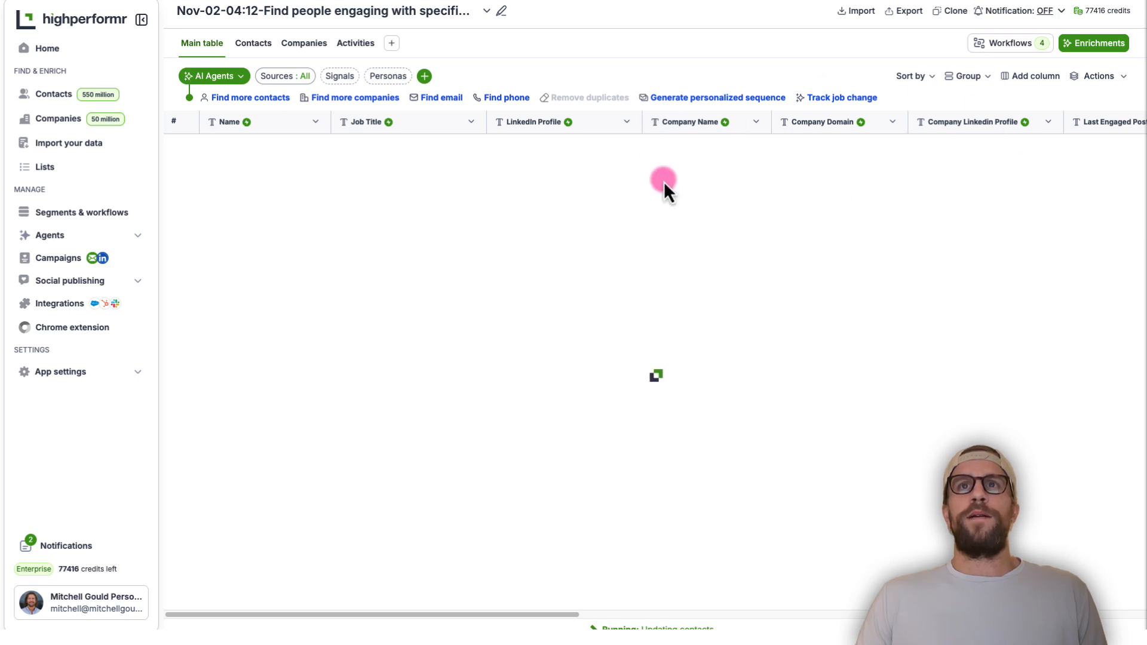
Find the Slack enrichments for the segment's workflows and start a "Send message to Slack channel" task
click(1010, 45)
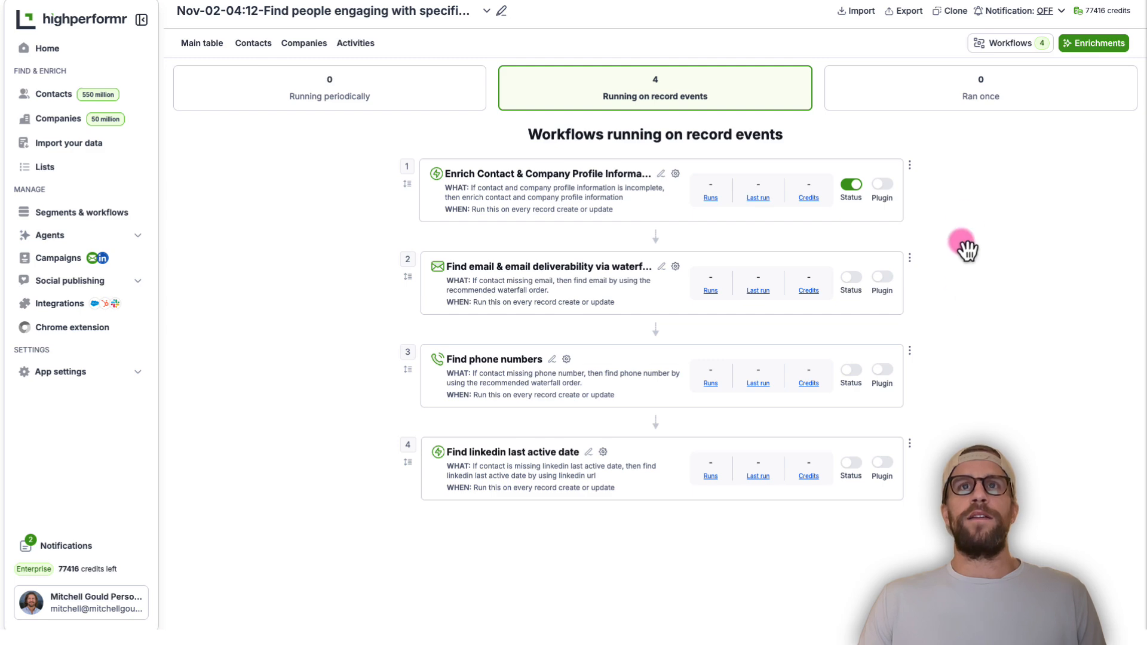
click(1090, 47)
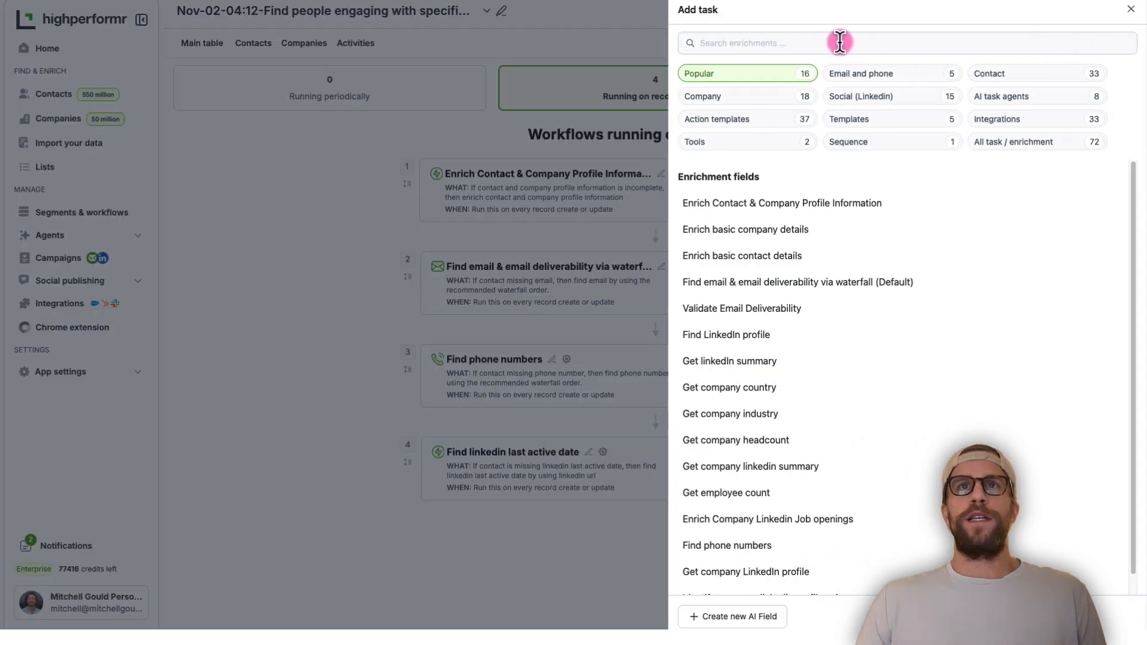
text(slack)
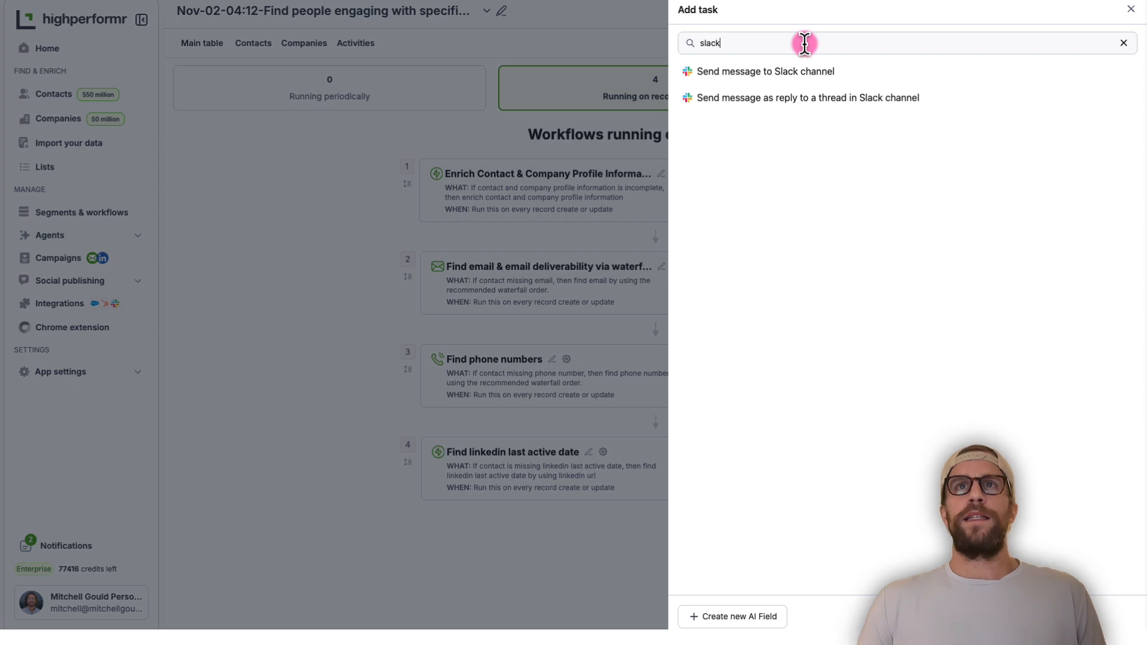
click(764, 75)
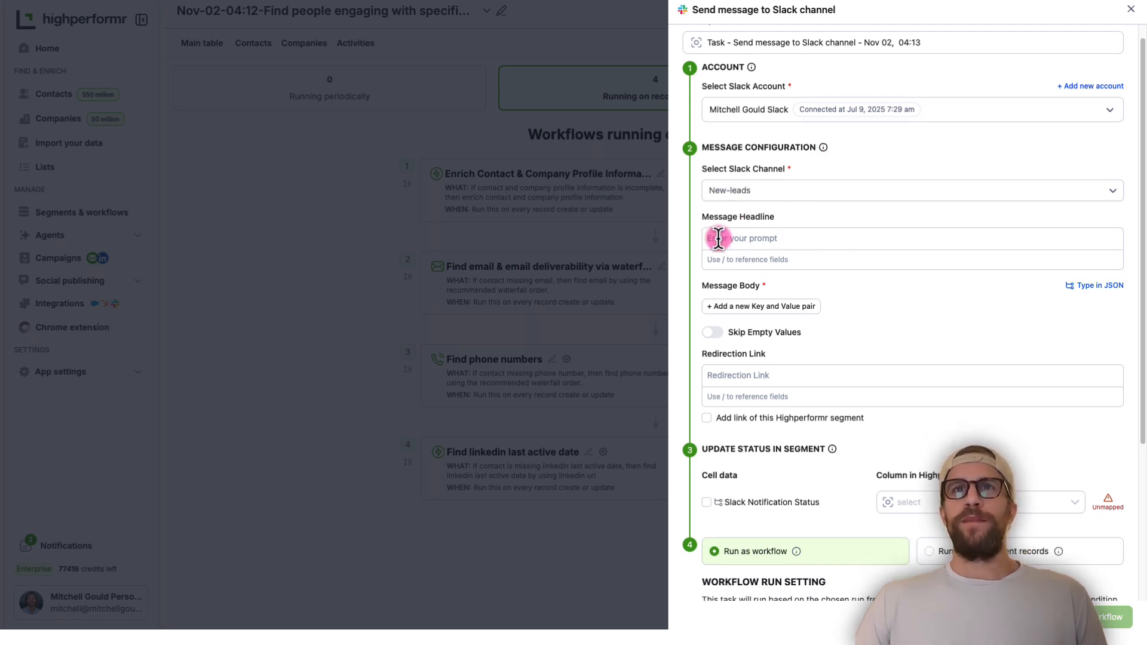
Set the message headline to "👤 New Ad Reaction Alert" and add a body pair with key "Name" referencing the contact's Name field
click(737, 238)
key(ctrl+v)
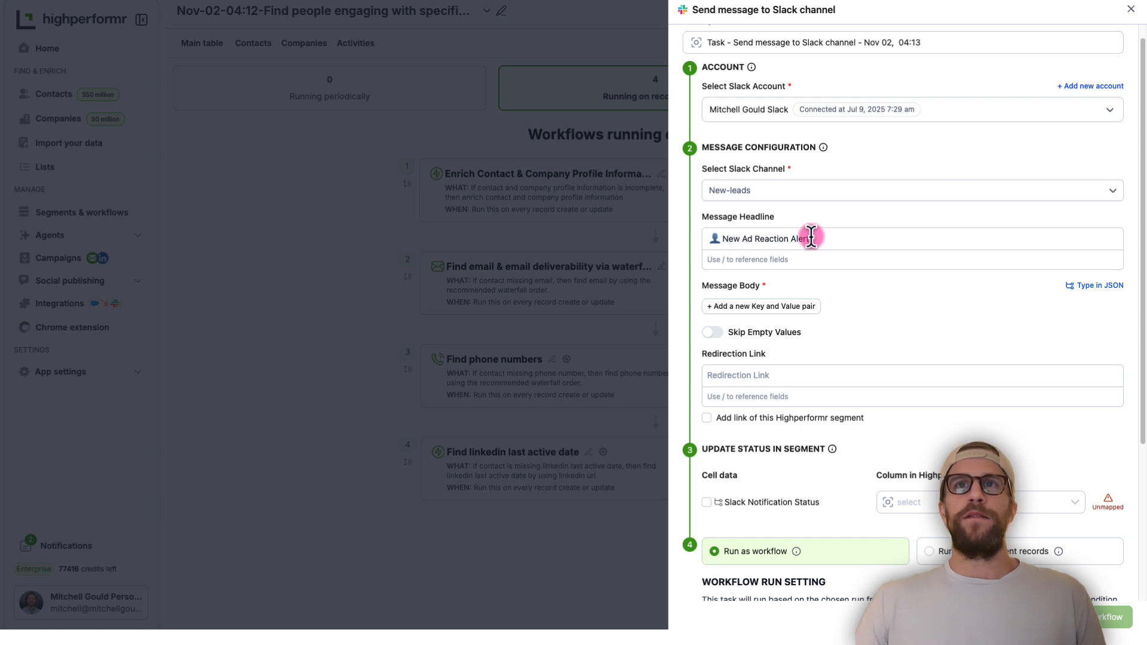
click(764, 308)
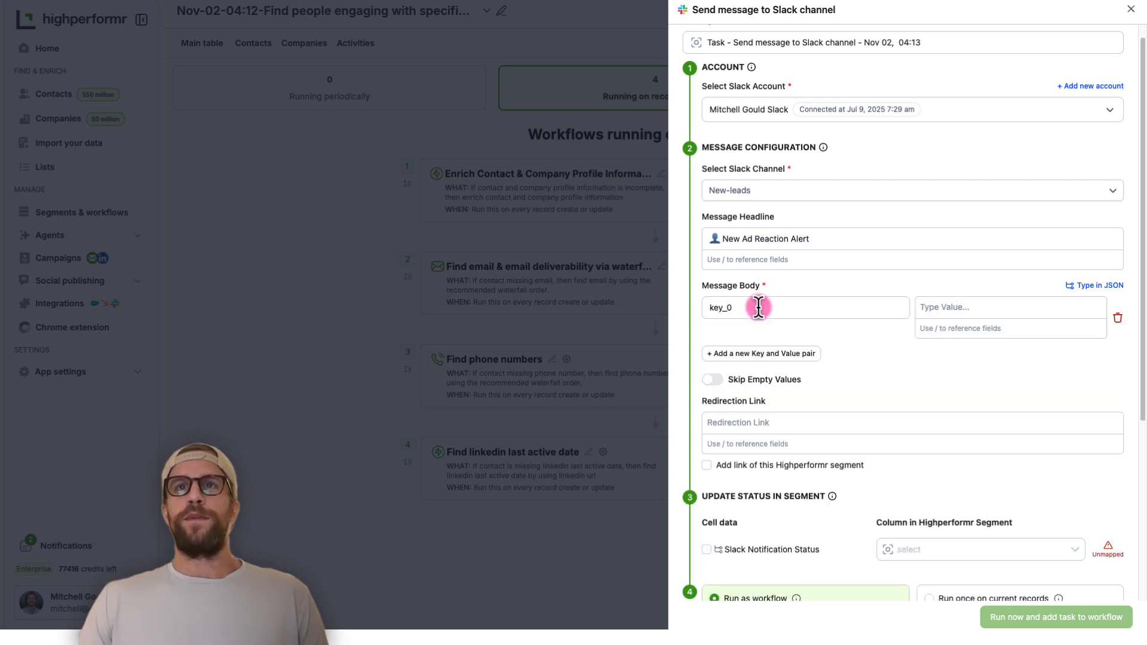
drag(746, 318, 675, 298)
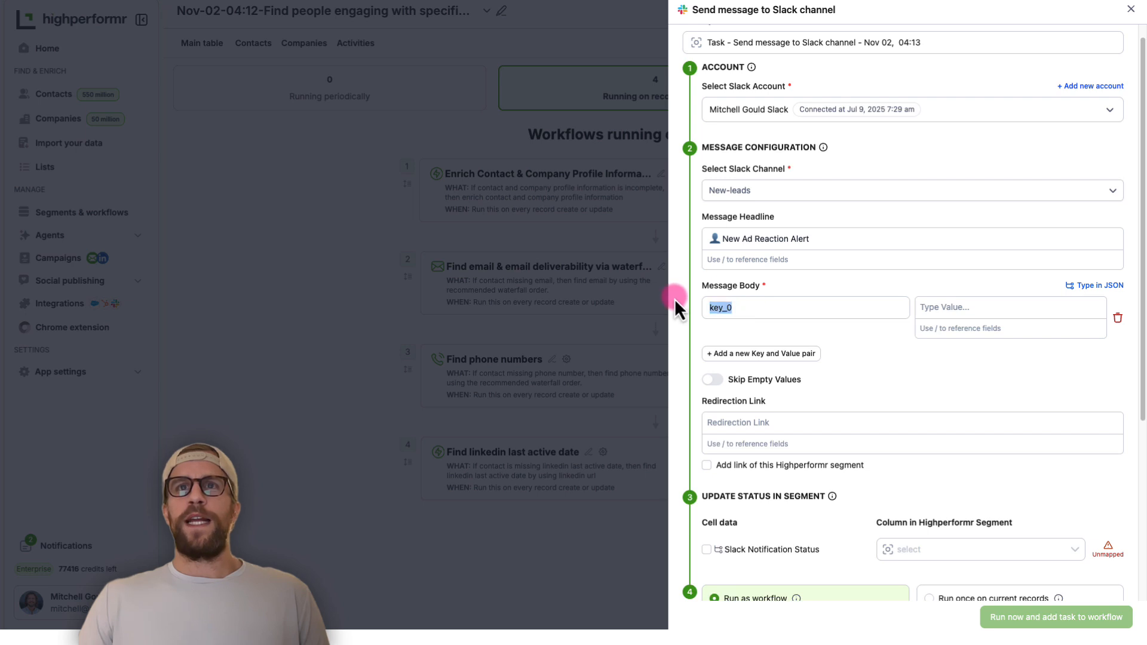
text(Name)
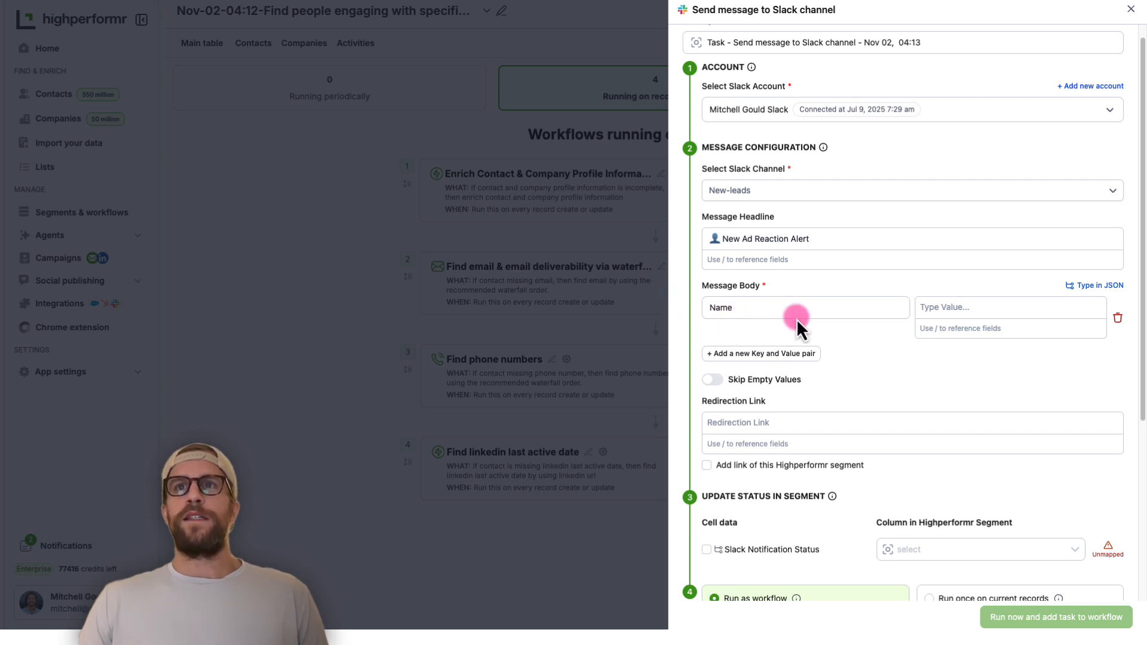
click(936, 307)
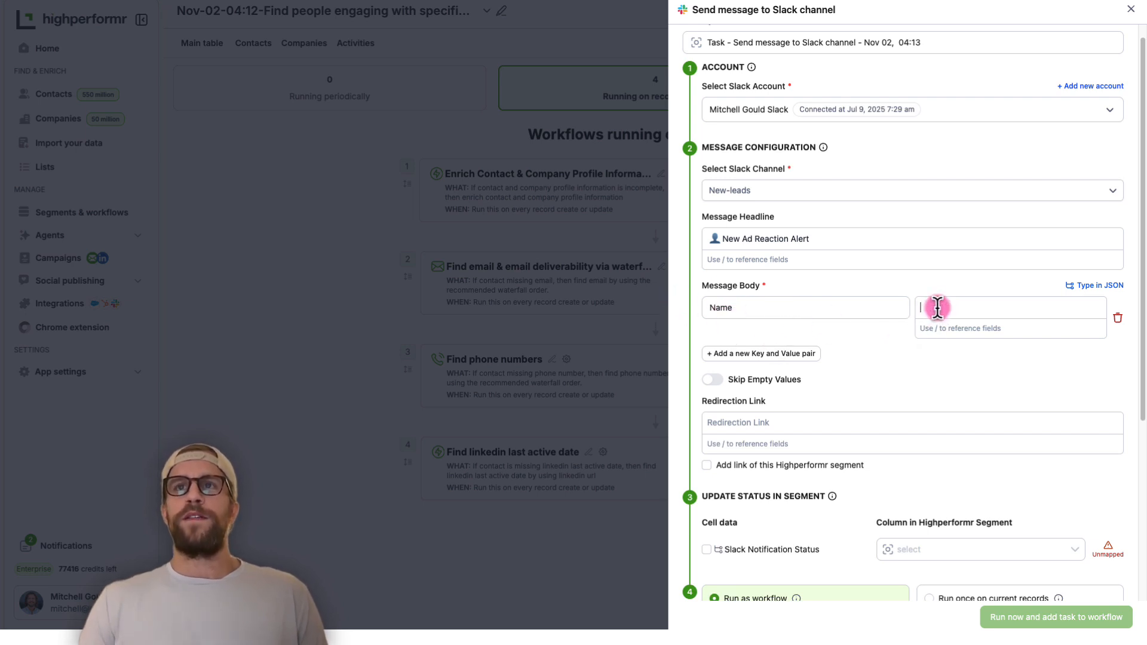
text(/)
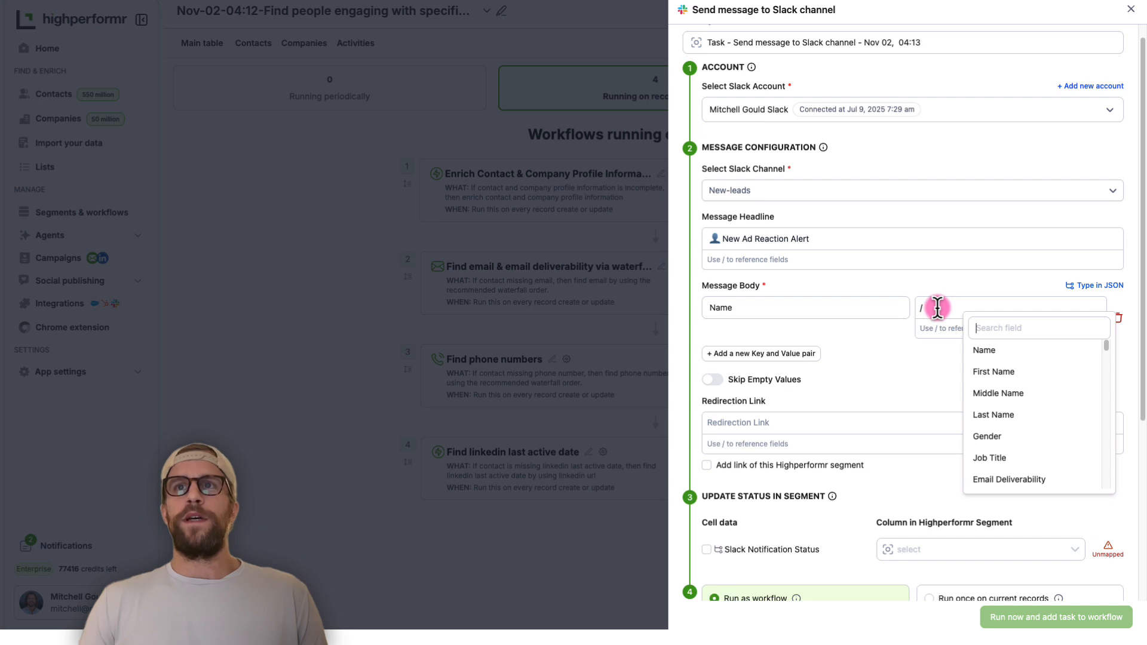
click(984, 351)
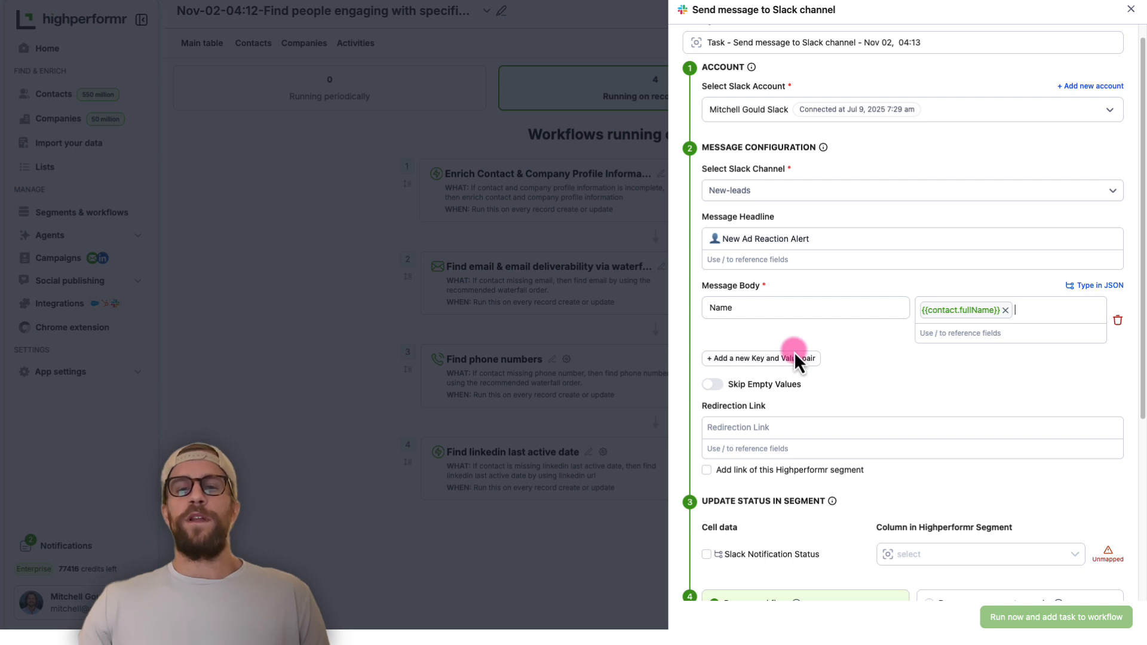
Add a second message body pair with key "Job Title" referencing the contact's Job Title field
click(759, 360)
drag(755, 368, 650, 349)
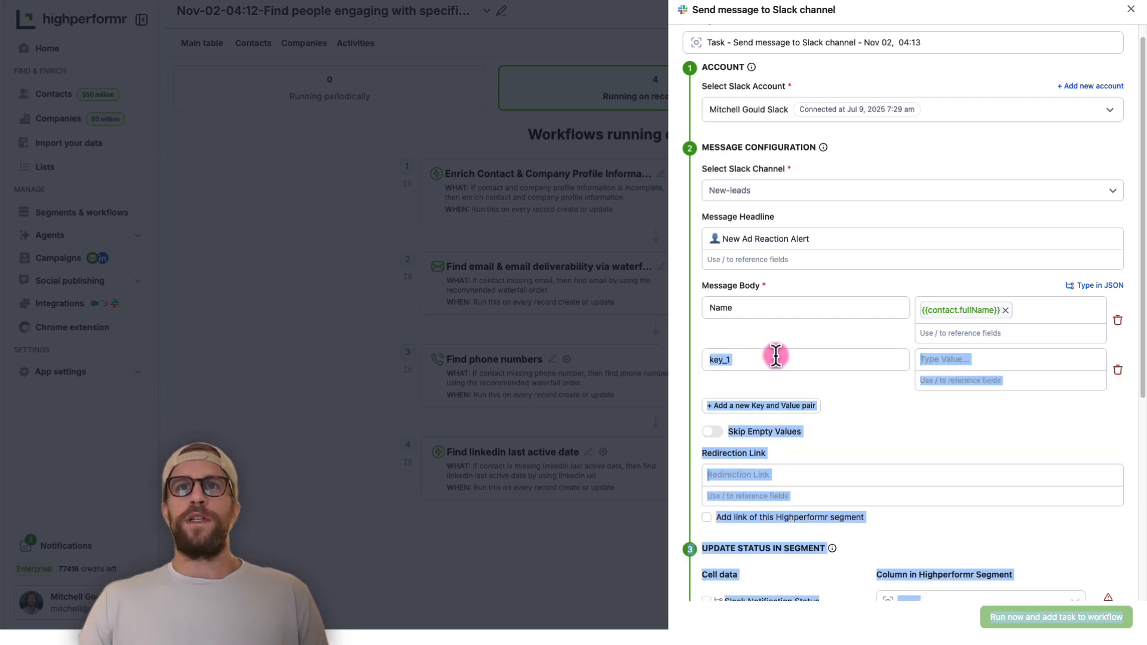
drag(776, 358, 678, 354)
text(Job Title)
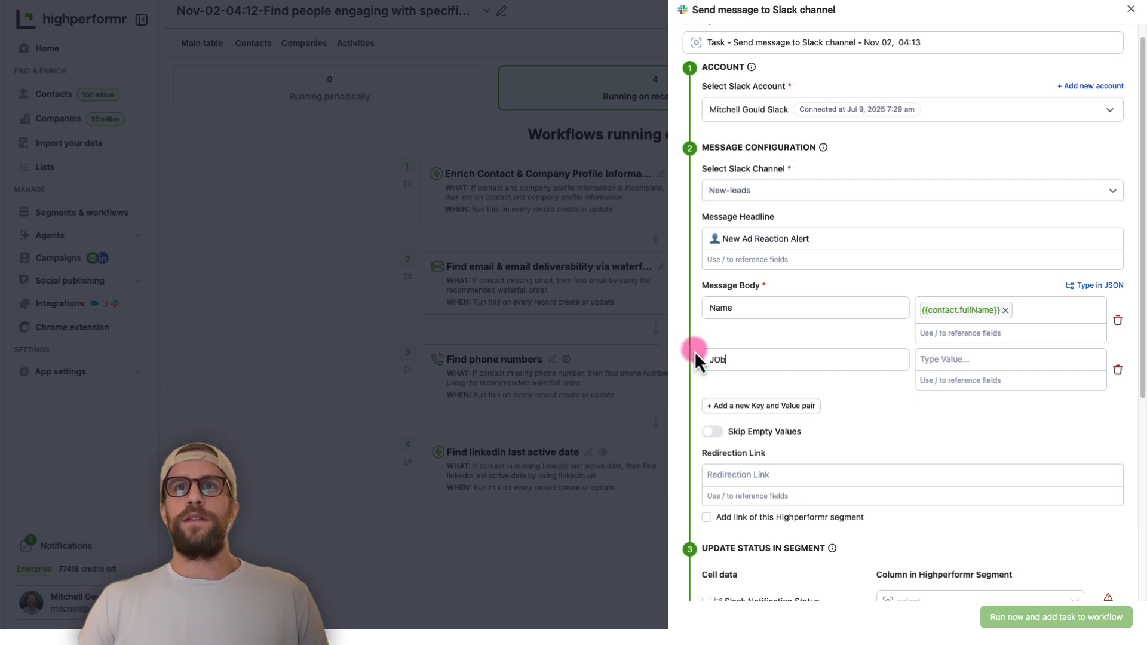
click(956, 357)
text(/)
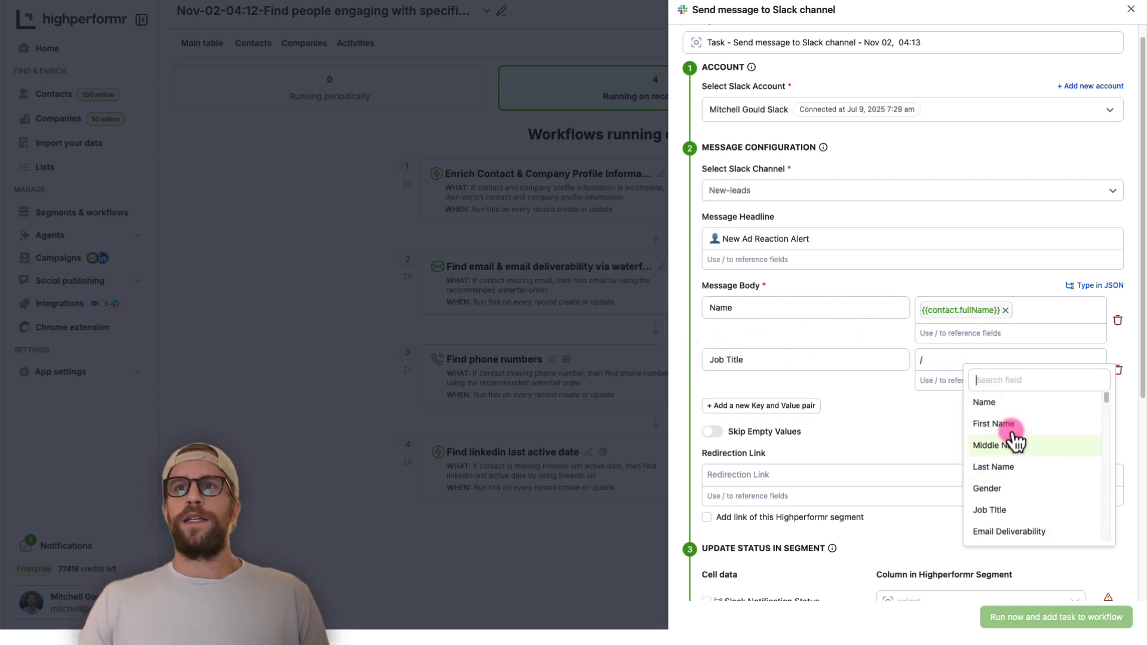
click(996, 511)
Add a third message body pair with key "Company" referencing the Company Name field
click(782, 407)
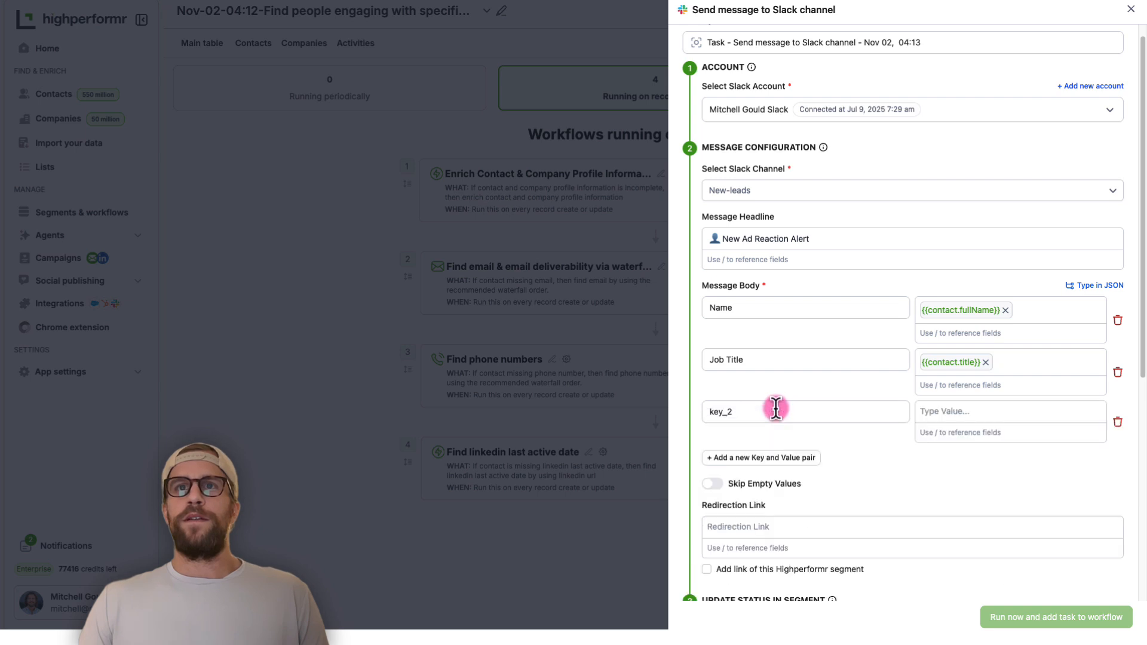
drag(756, 415, 708, 418)
text(Company)
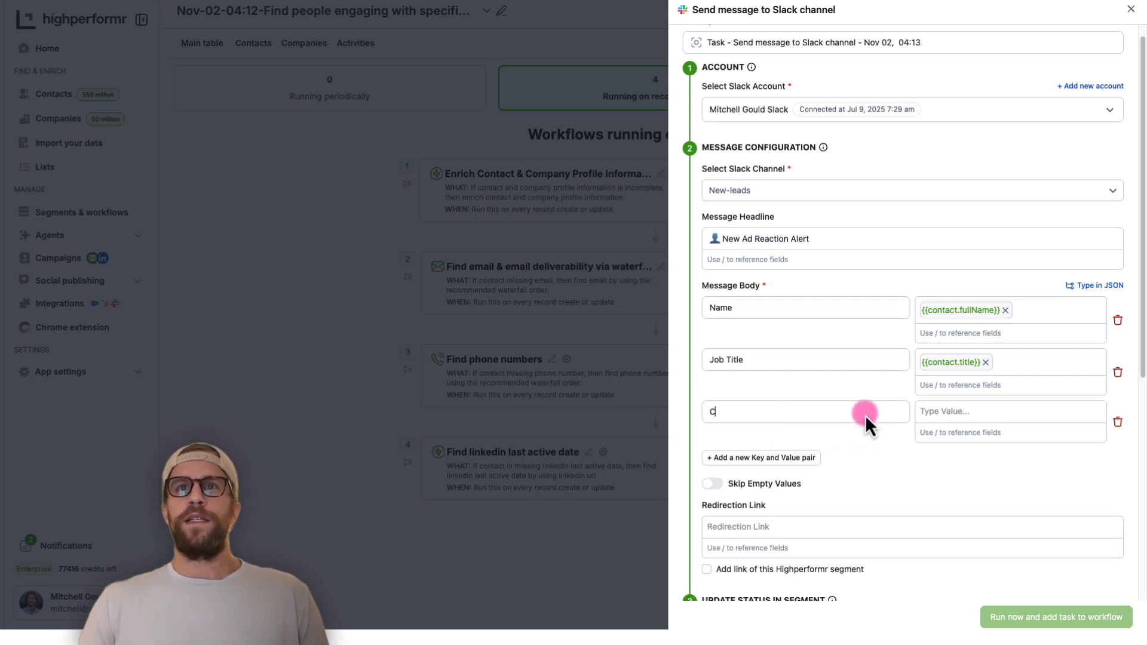
click(930, 411)
text(/com)
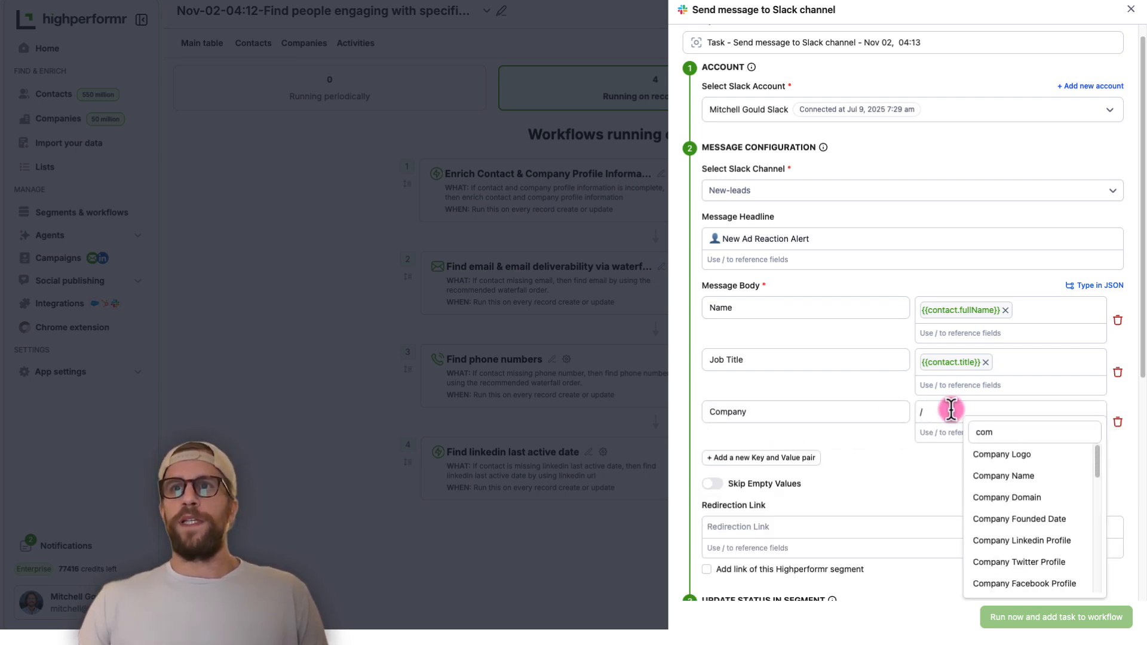
click(1012, 478)
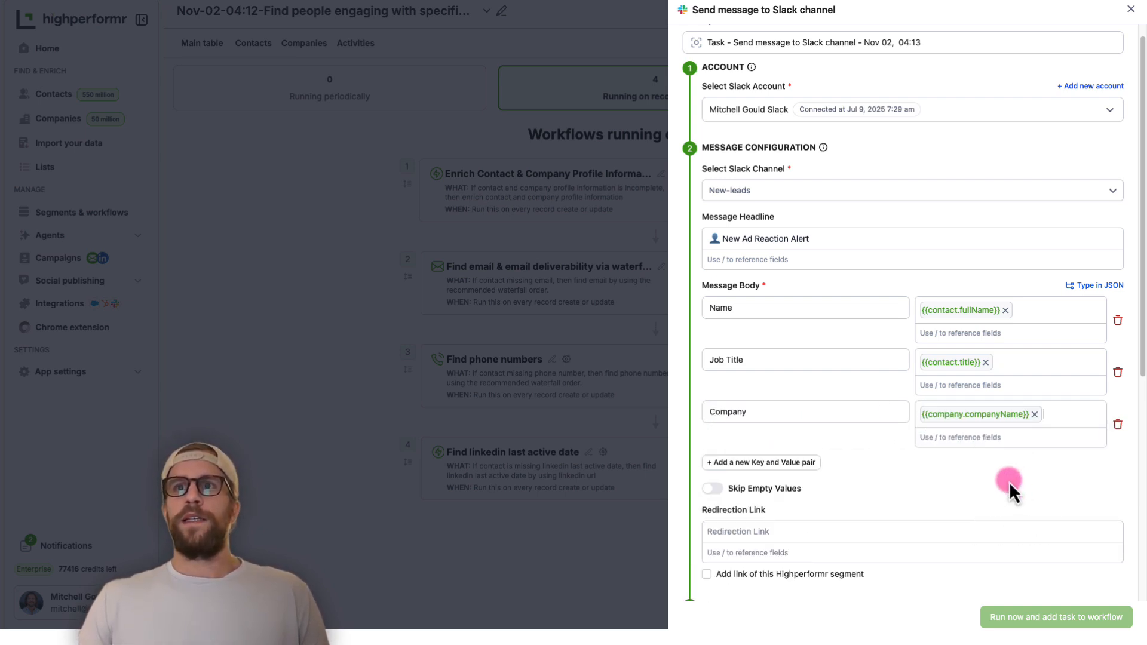
Add a fourth message body pair with key "LinkedIn Profile URL" referencing the contact's LinkedIn Profile field
click(770, 472)
click(709, 463)
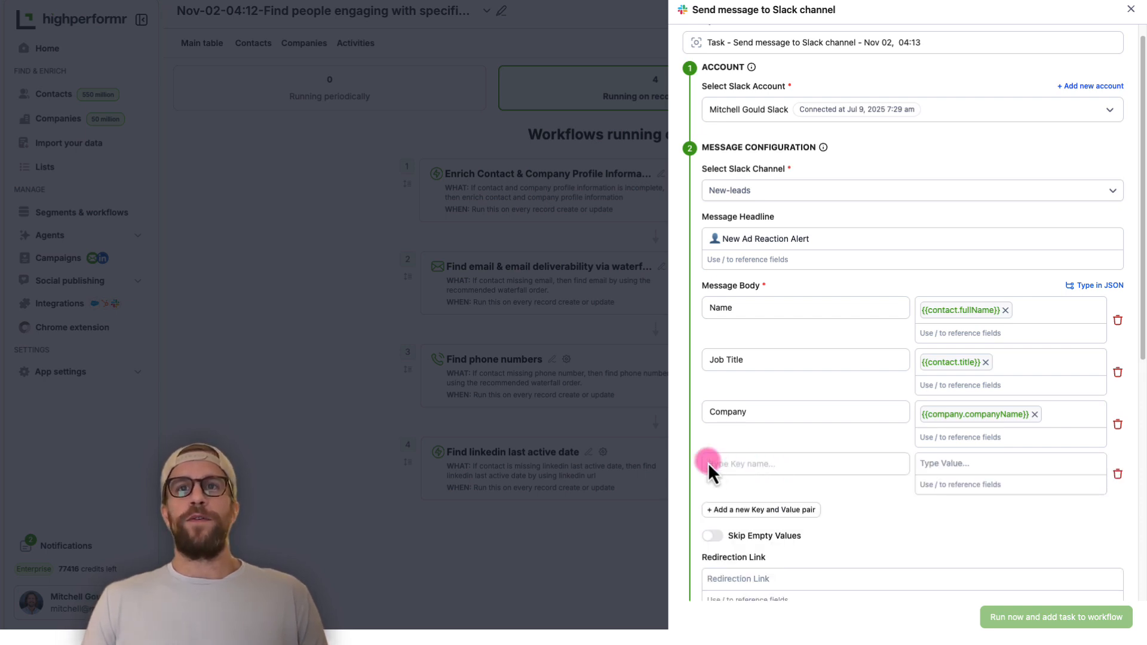
text(LinkedIn Profile URL)
click(956, 460)
text(/link)
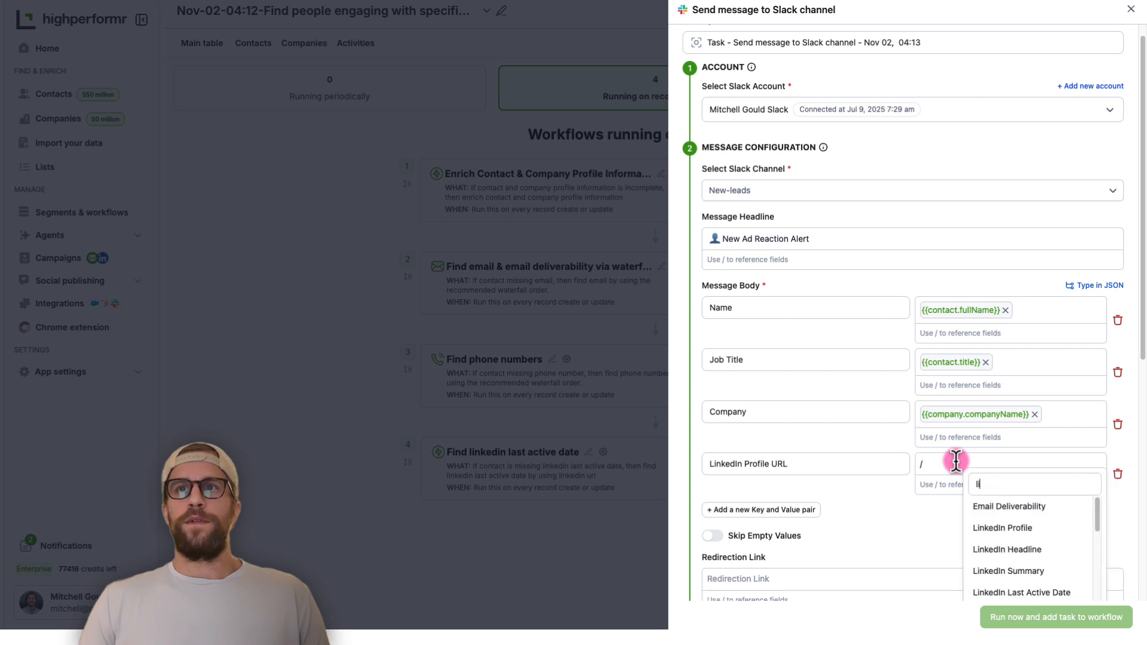
click(1008, 515)
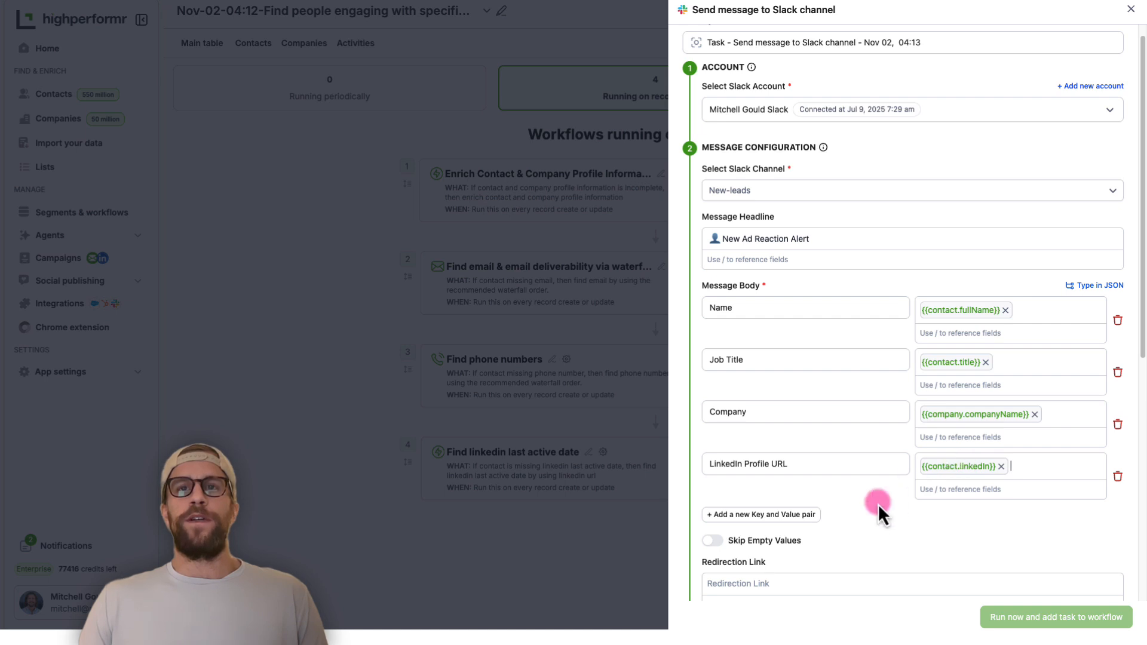
scroll(807, 401, down, 5)
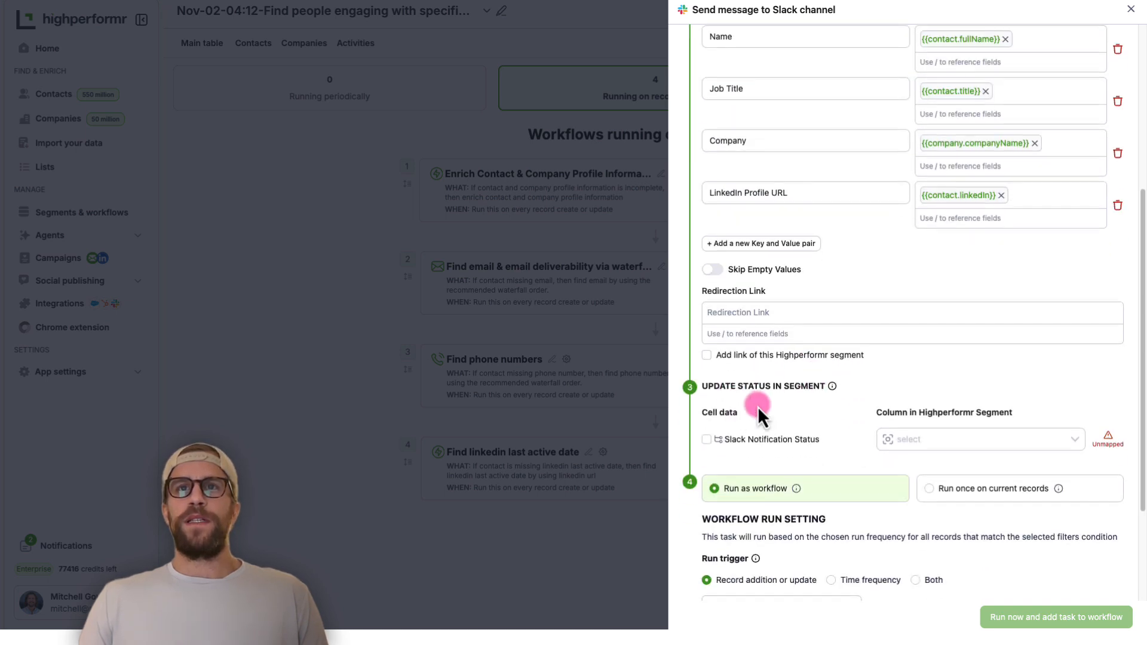
Enable the Slack Notification Status cell data and map it to a new JSON column named "Slack Notification - Prospecting"
scroll(758, 408, down, 1)
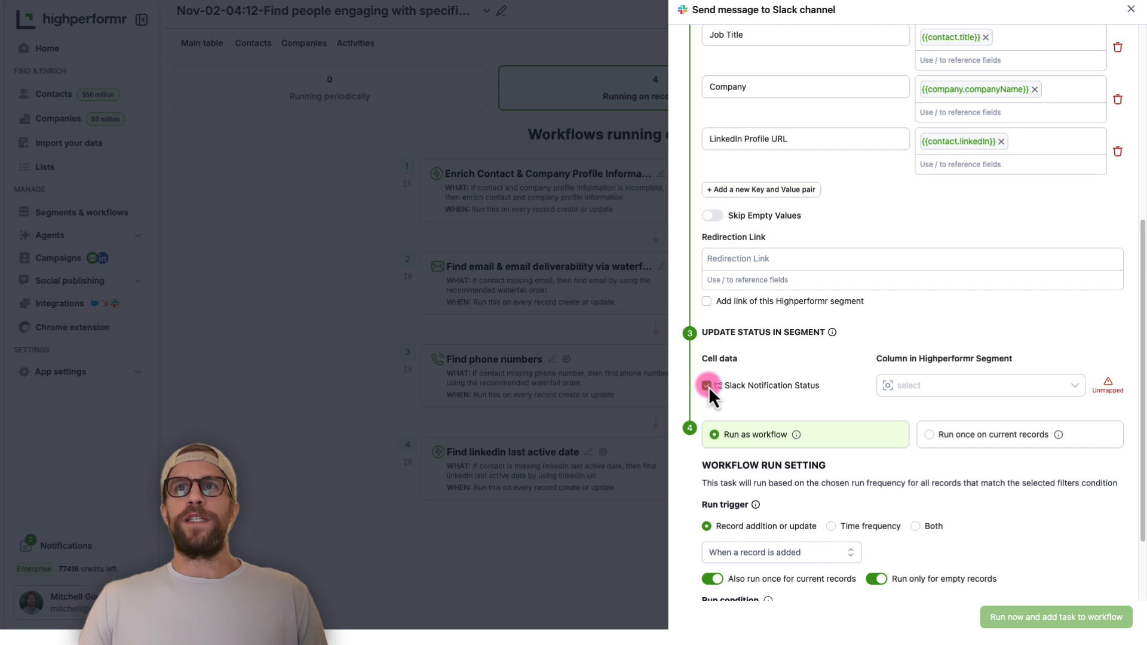
click(902, 385)
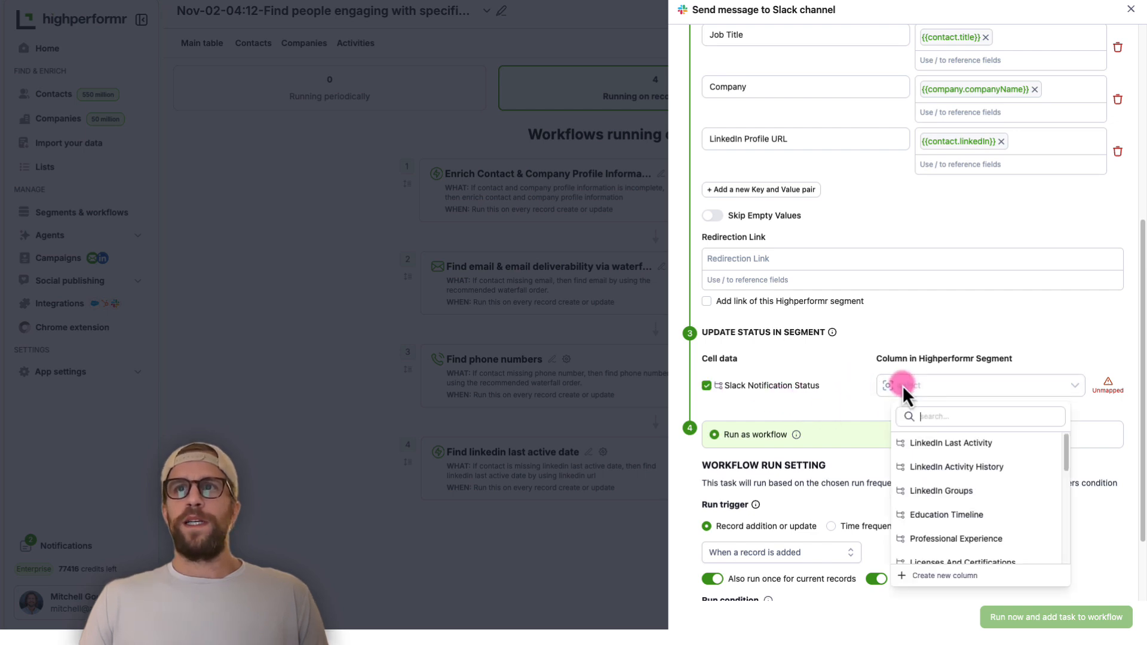
click(930, 576)
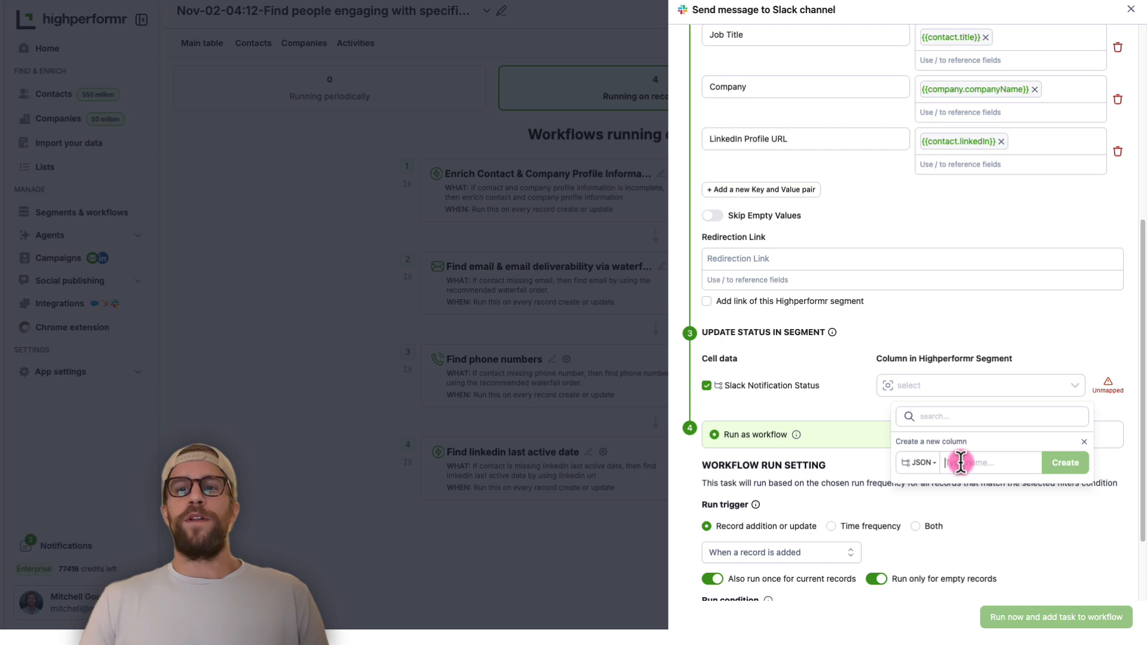
text(Sla)
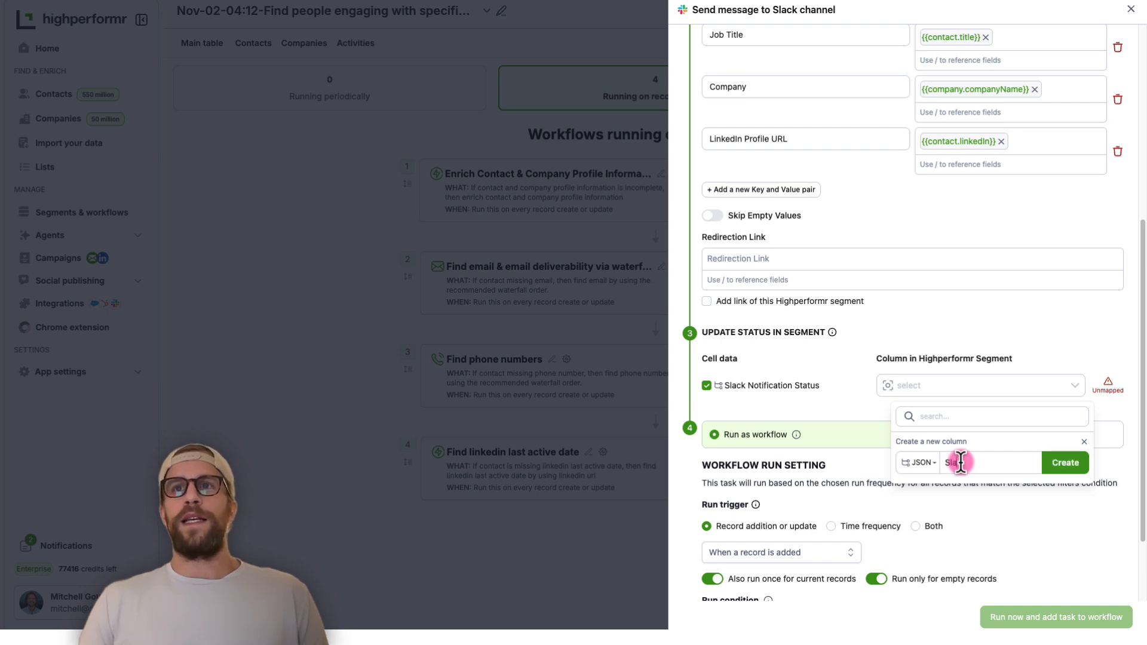
text(ck Notif)
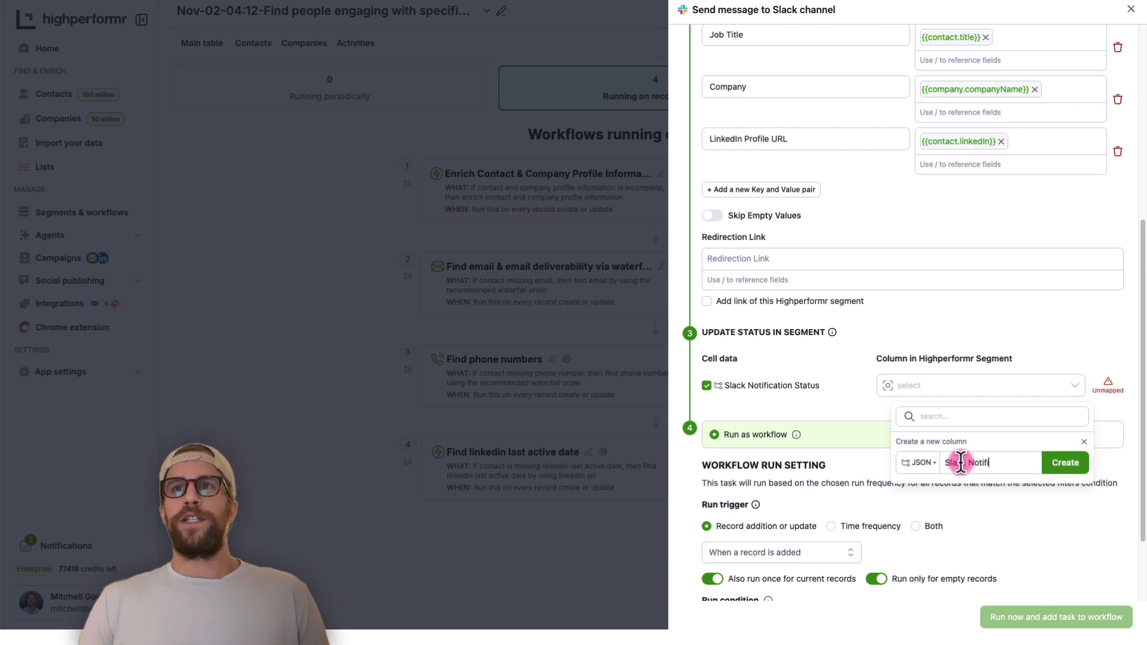
text(ication)
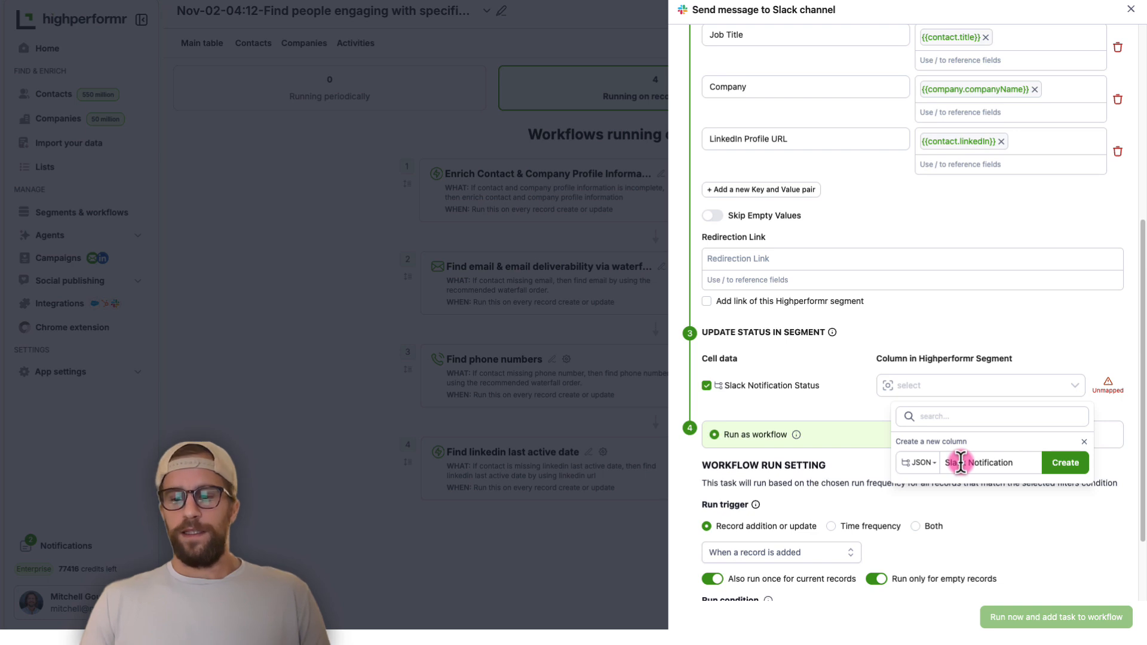
text( - Pro)
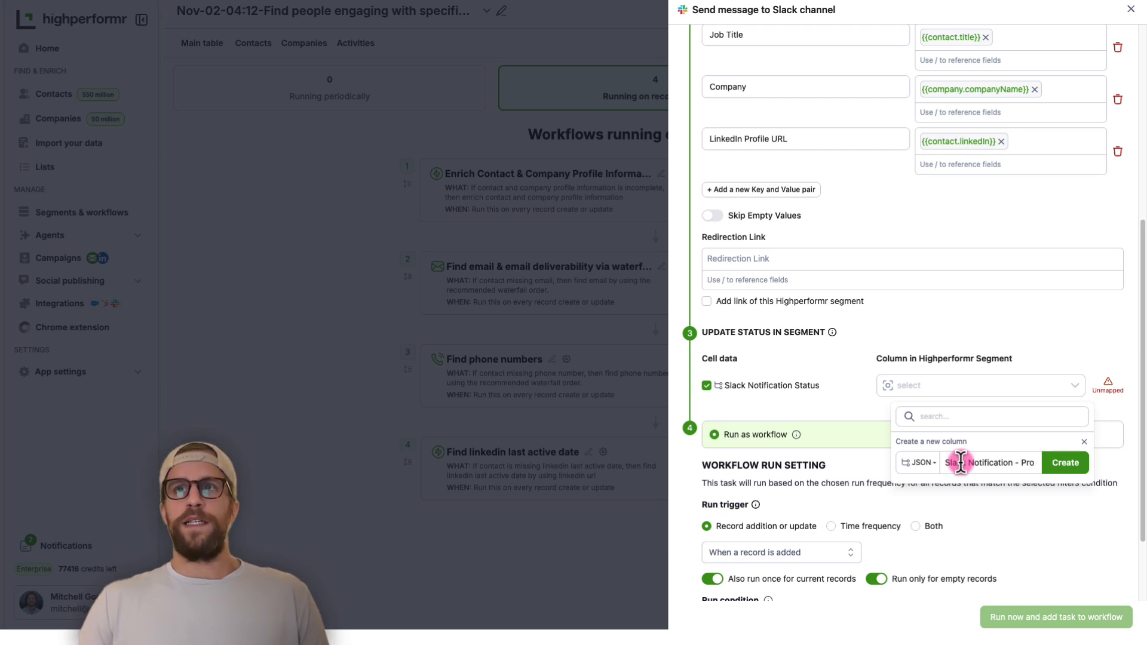
text(specting)
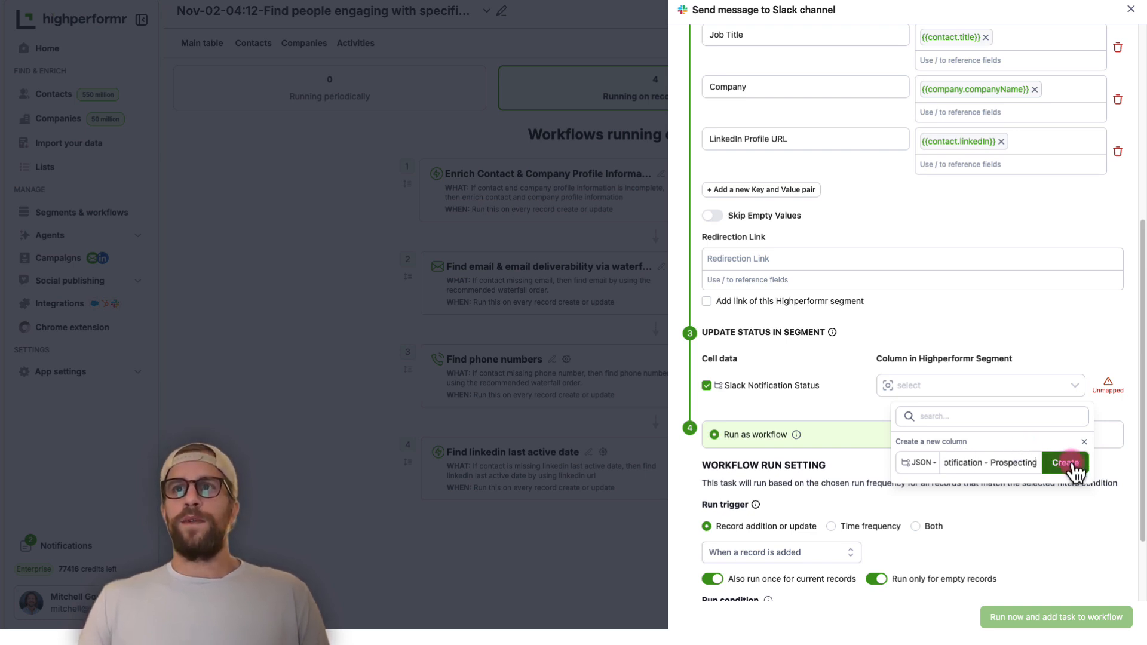
click(1067, 464)
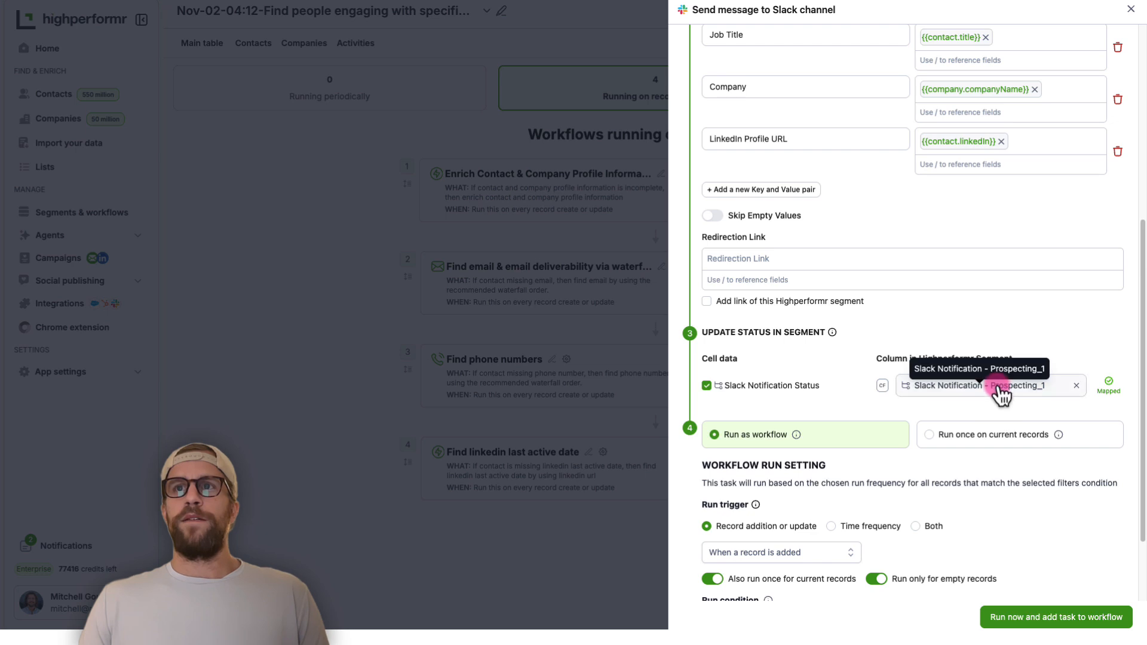
Keep the run trigger at "When a record is added" and turn off also running once for current records
scroll(769, 306, down, 2)
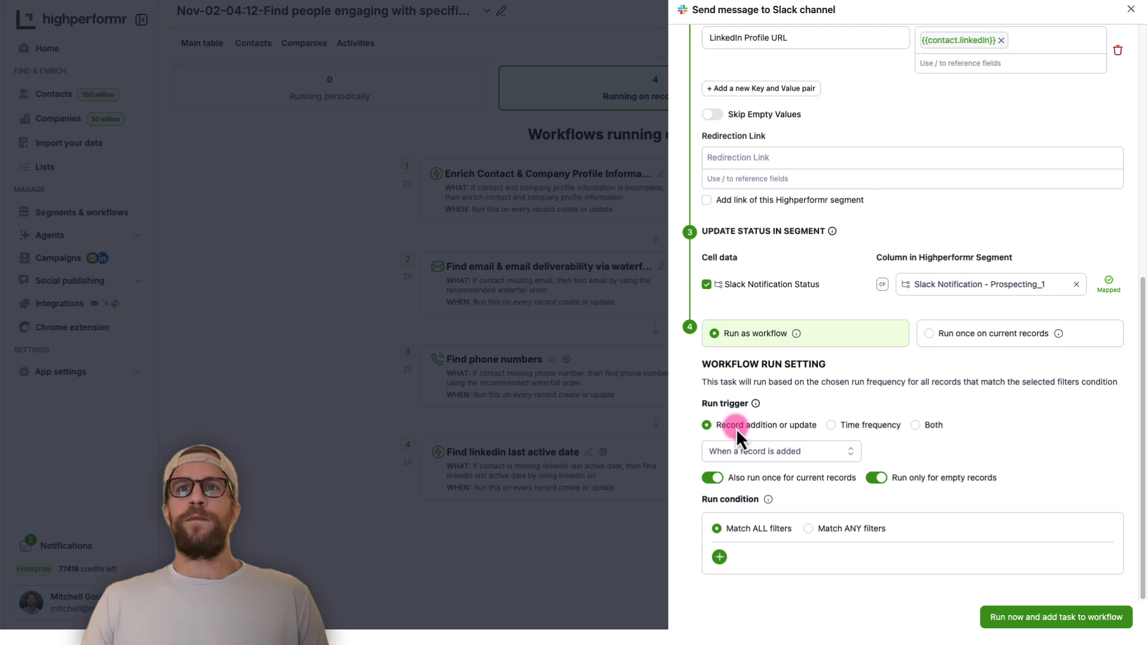
click(759, 456)
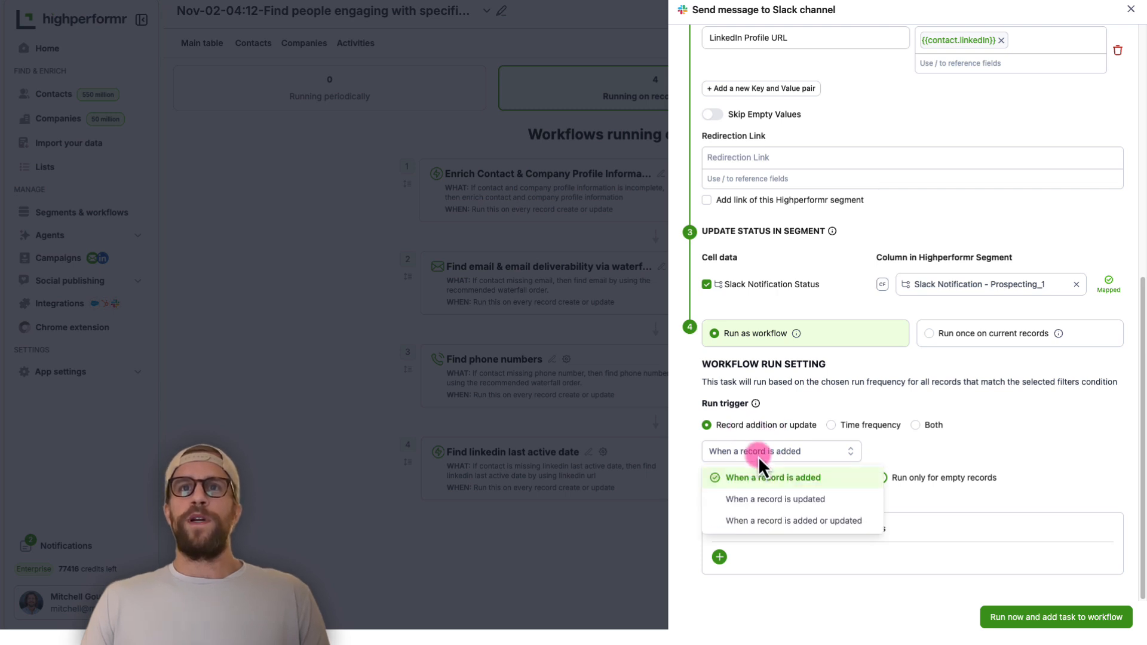
click(911, 456)
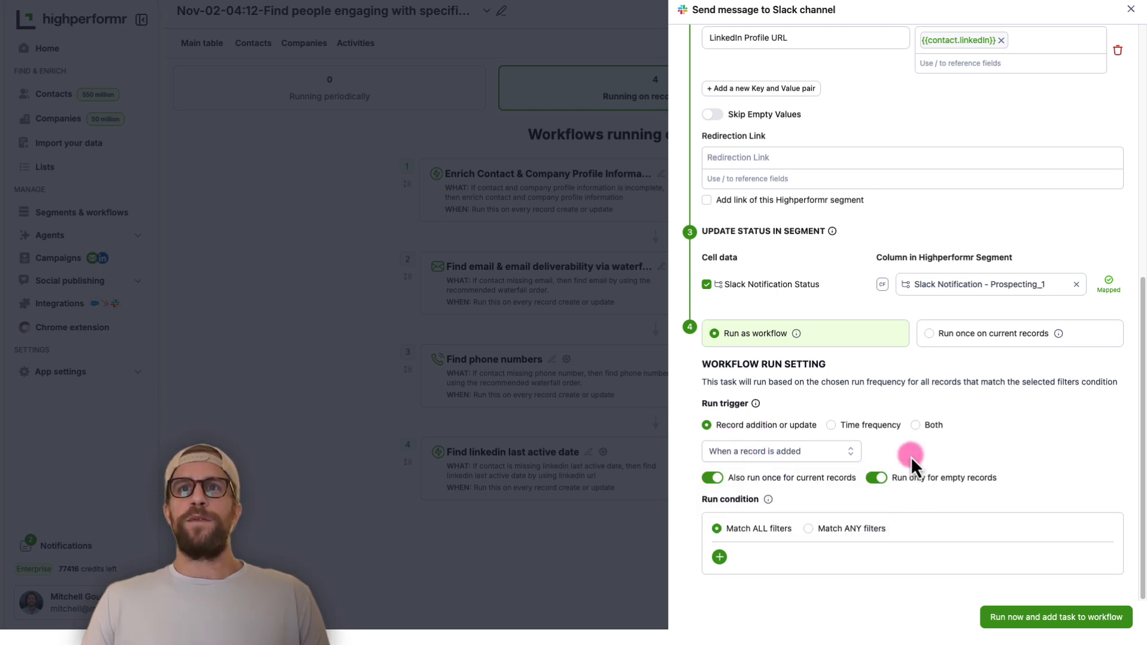
click(717, 478)
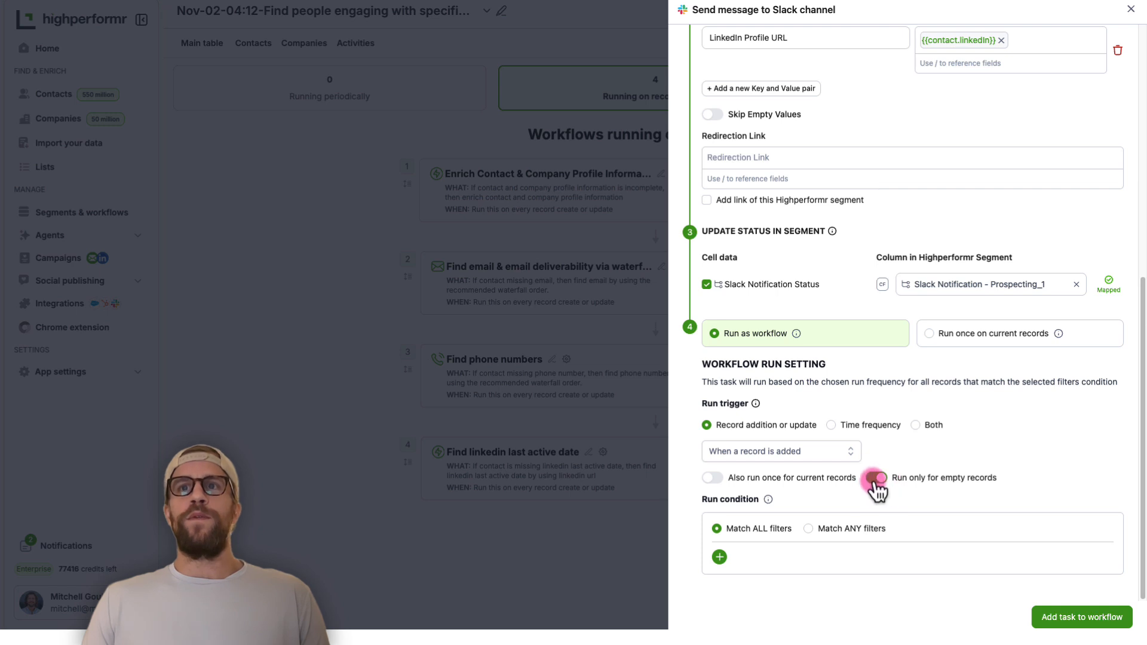
click(719, 558)
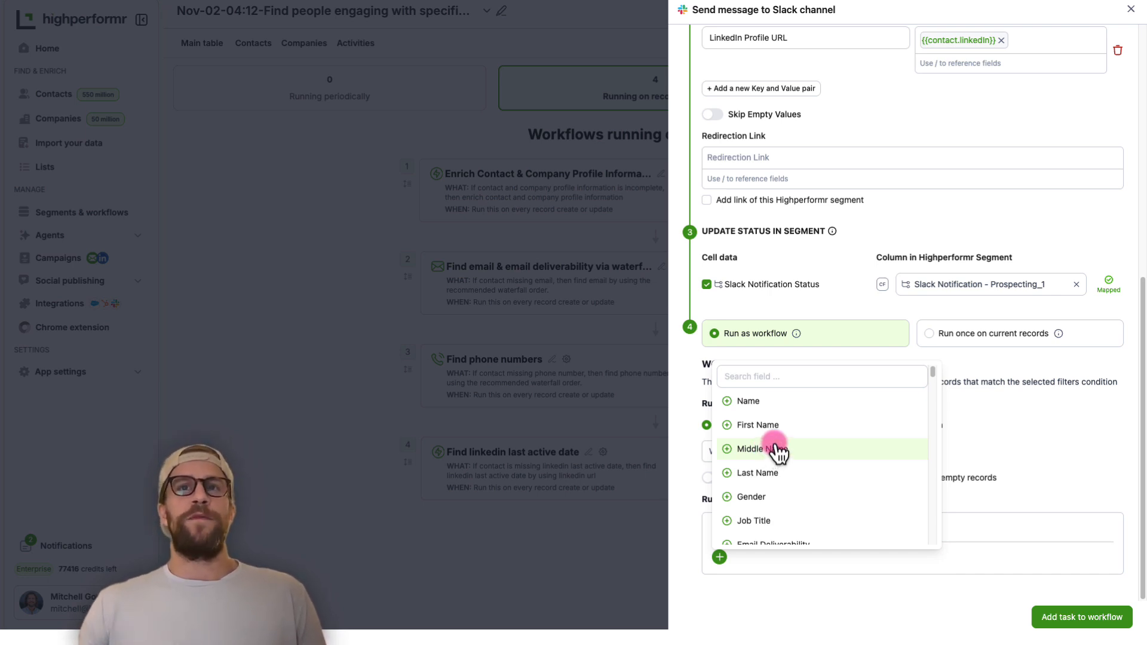
scroll(771, 453, down, 2)
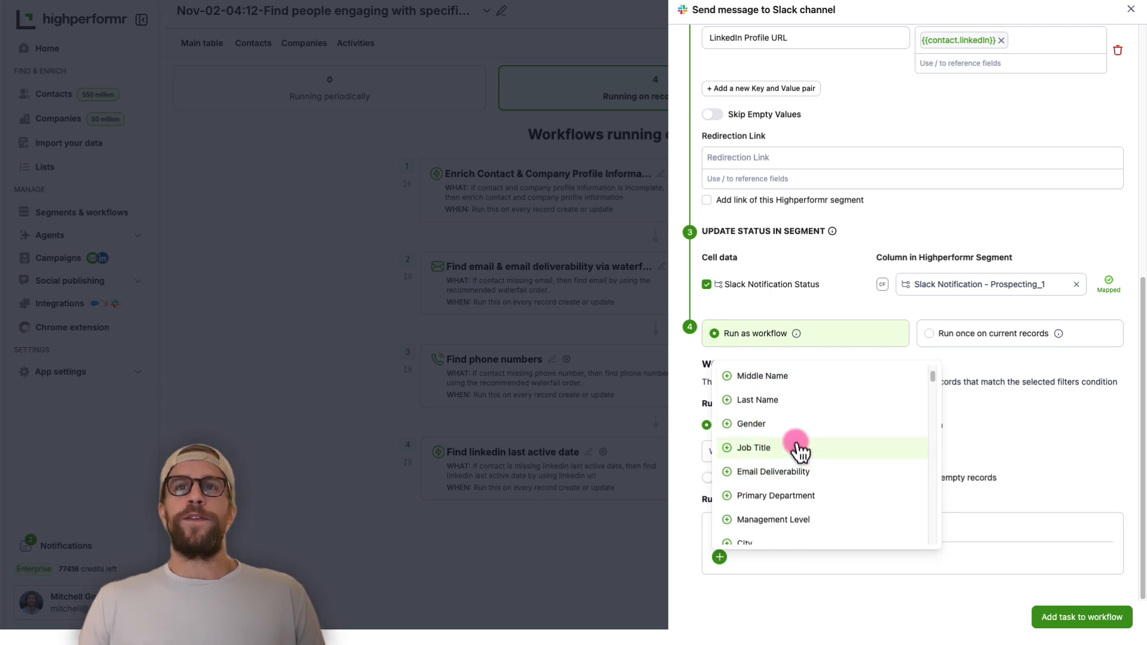
click(991, 450)
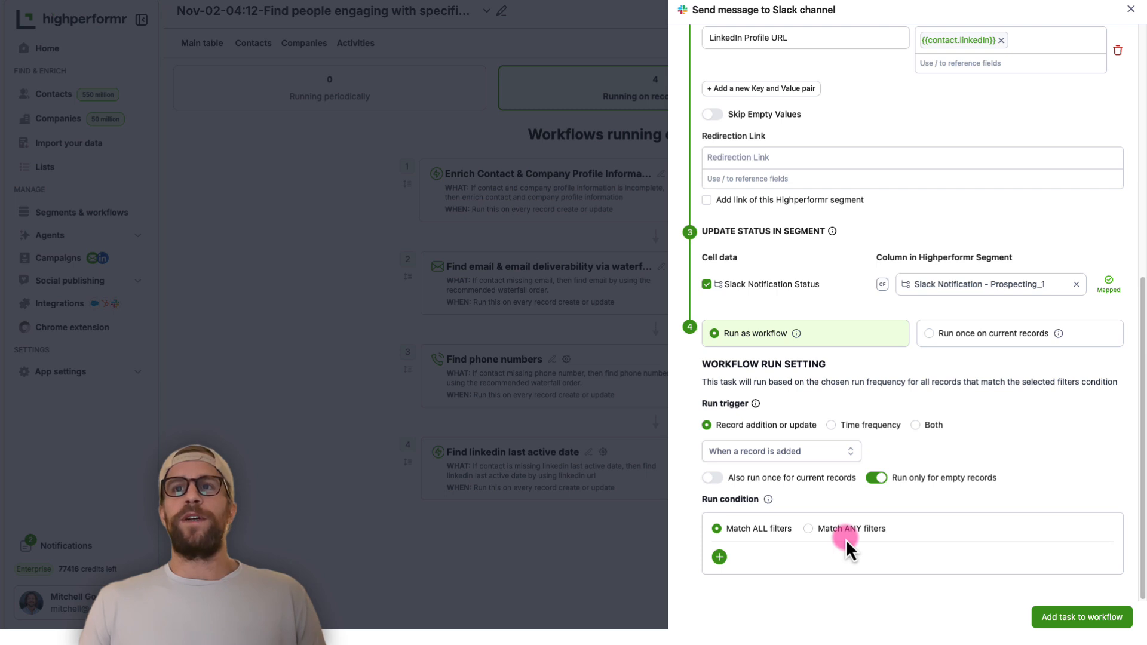
Add the configured Slack message task to the workflow
click(1069, 617)
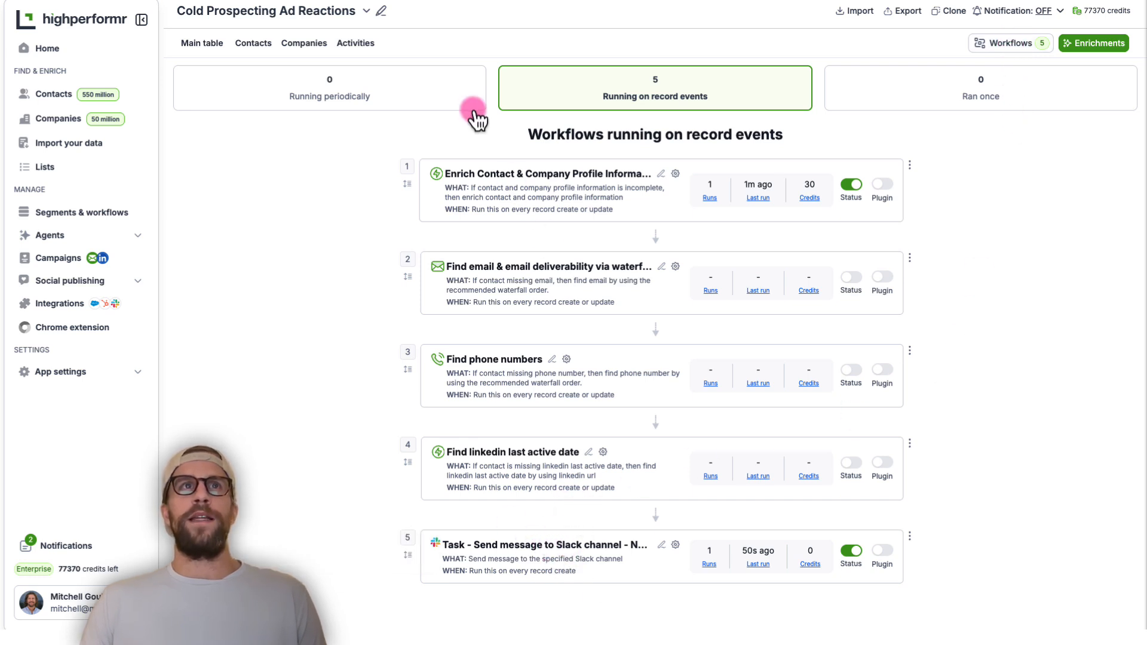
View the segment's name and description settings without changing them, and show the segment's main table
click(380, 12)
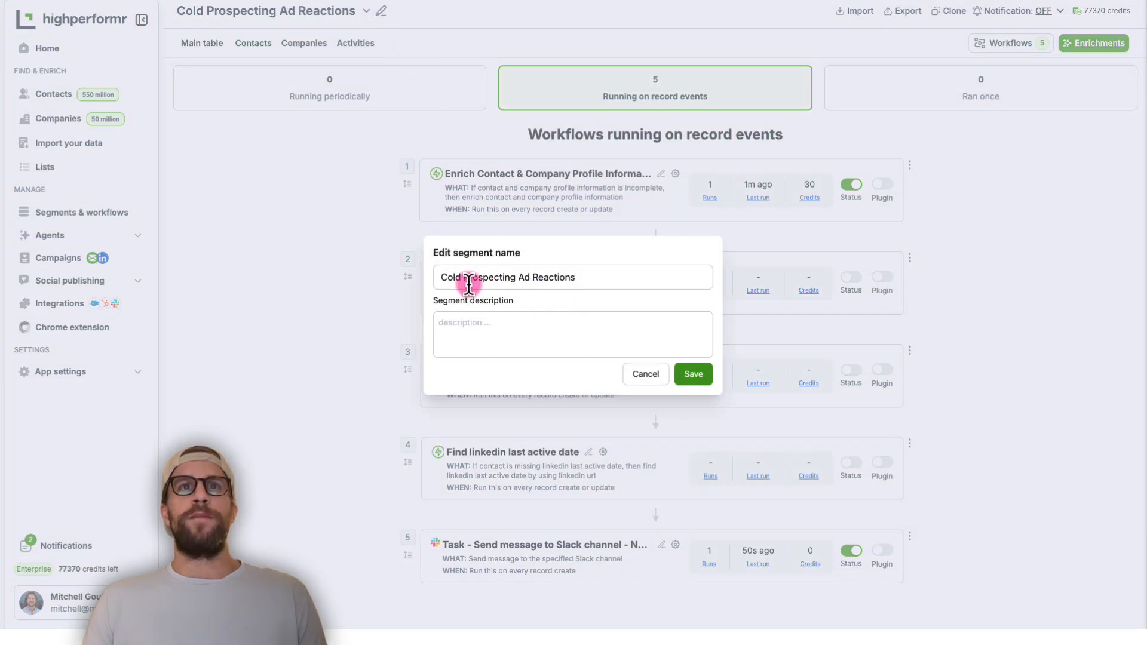
click(645, 375)
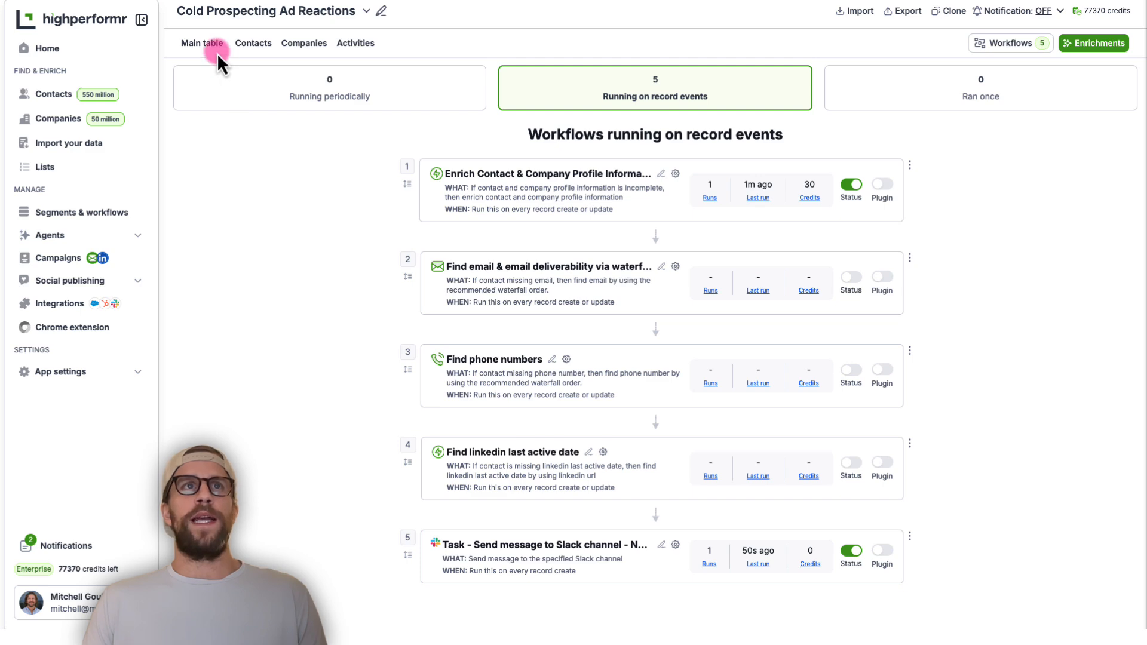
click(191, 44)
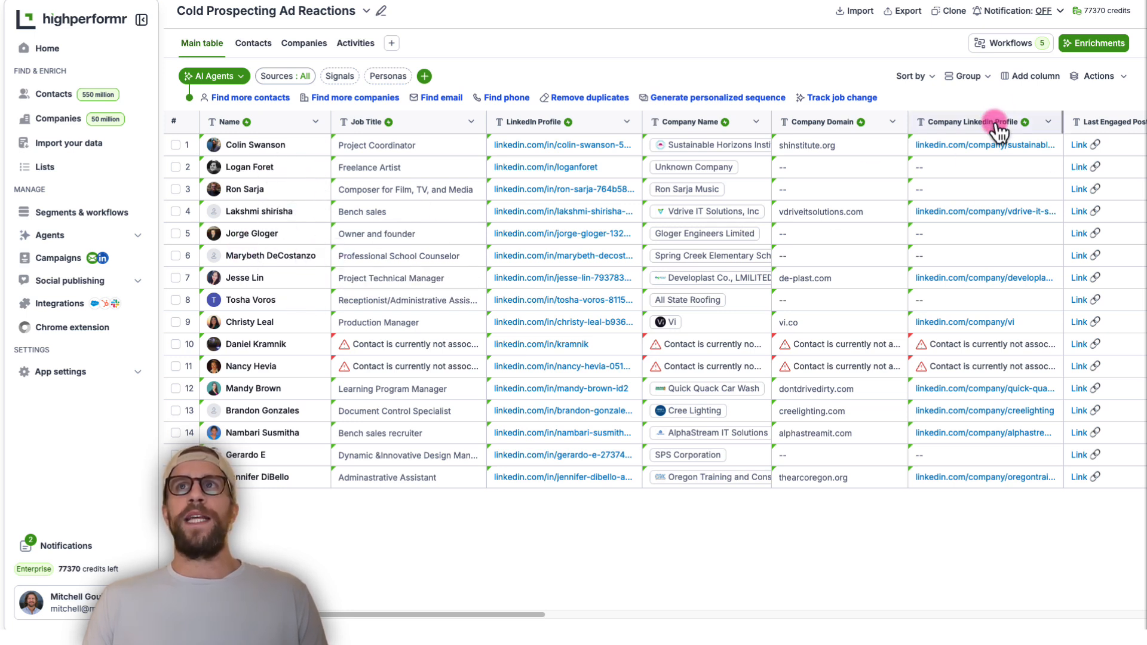
Review the enrichment tasks available for the contacts in the segment, without adding one
click(1077, 47)
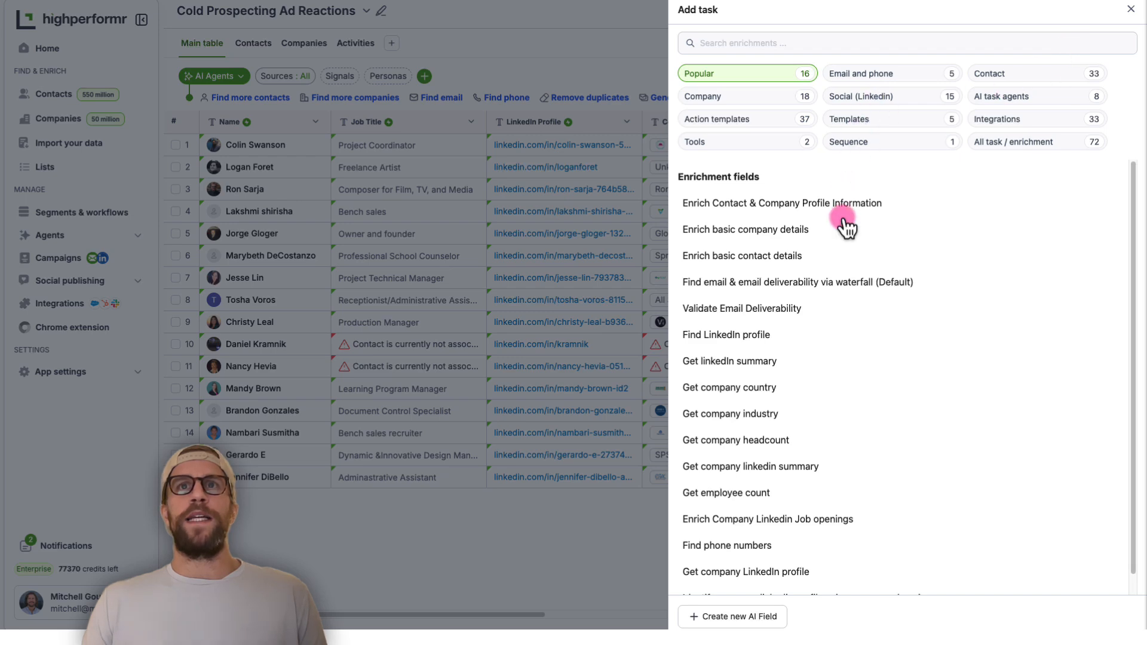
click(1131, 10)
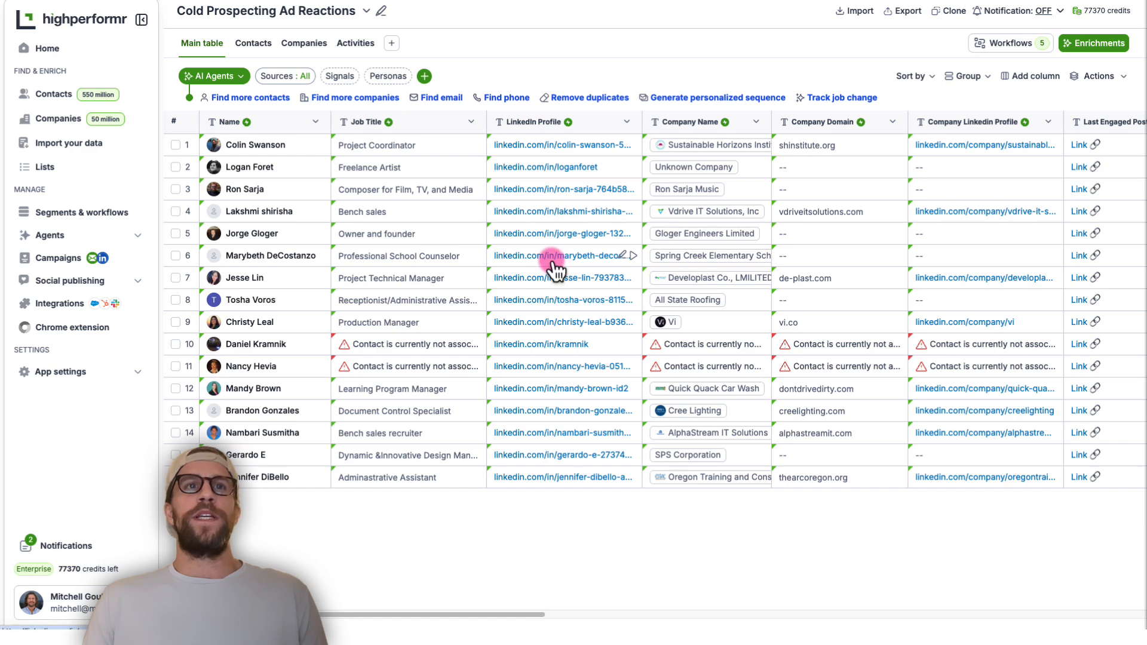
mouse_move(481, 276)
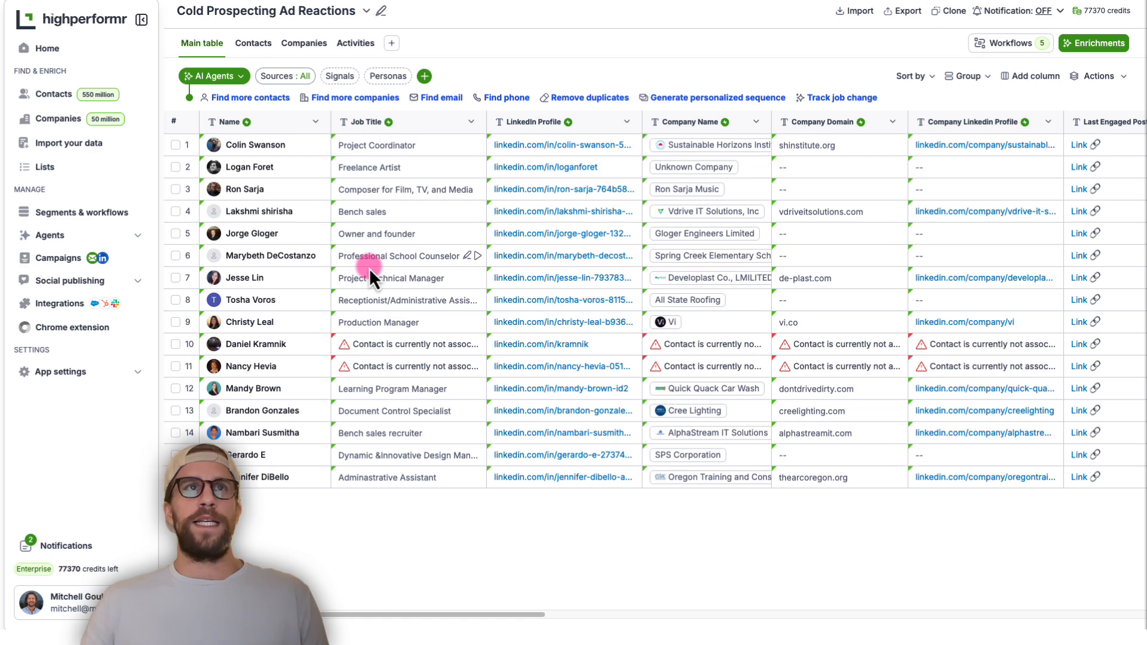
Examine how to add another source for people engaging with specific LinkedIn posts, without adding one
click(296, 80)
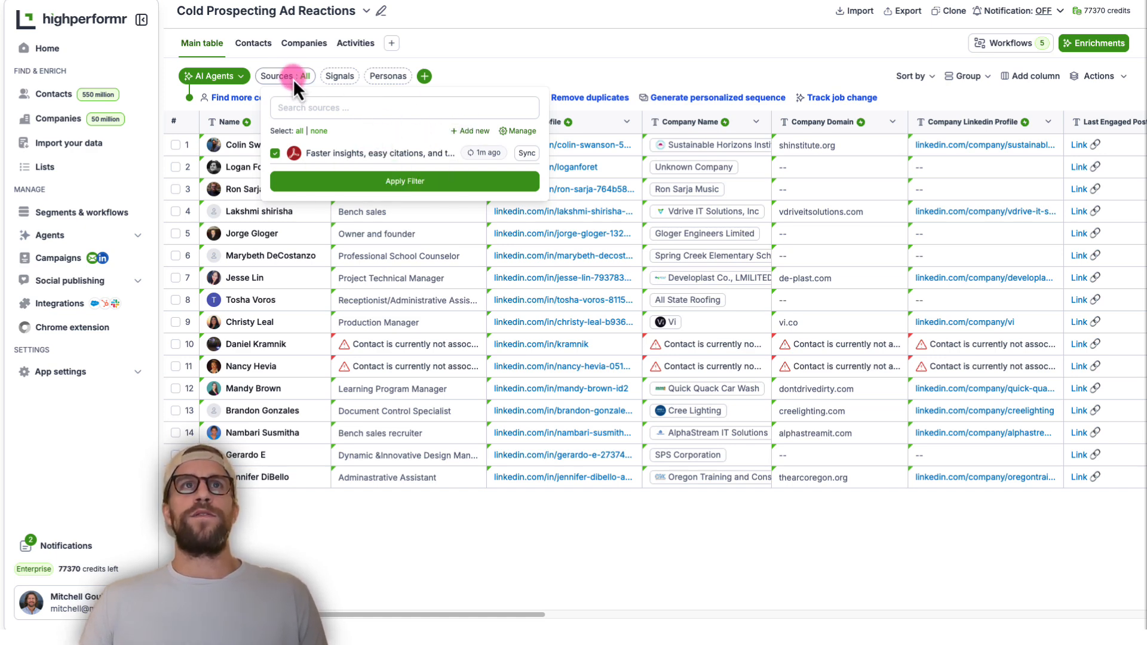
click(473, 130)
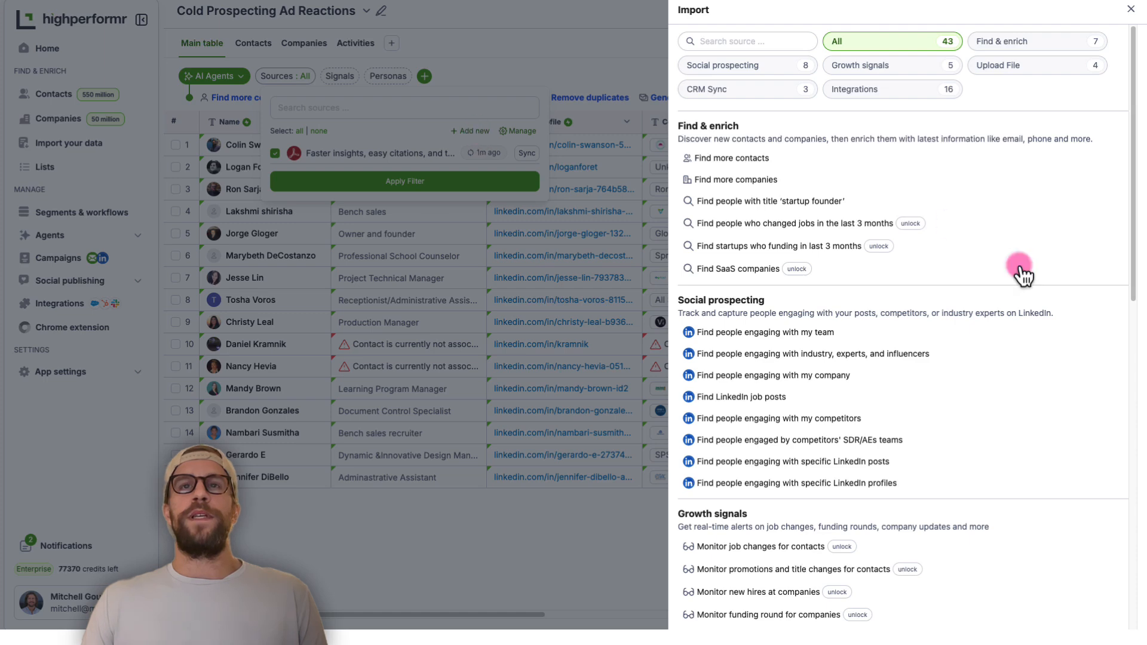
click(843, 465)
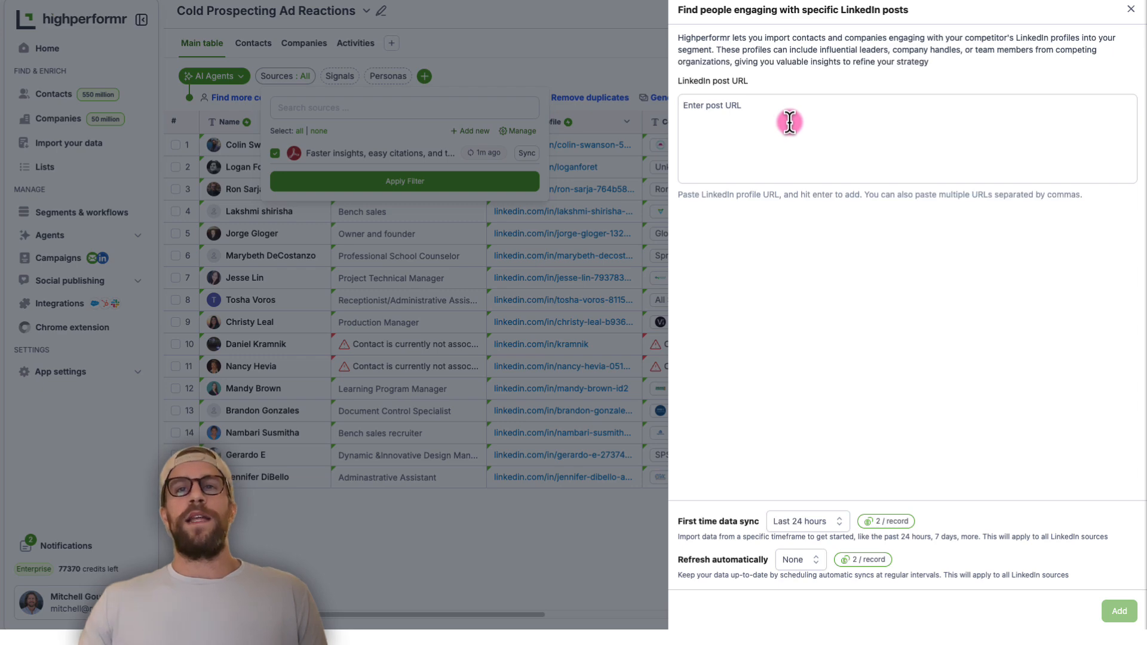
click(1130, 9)
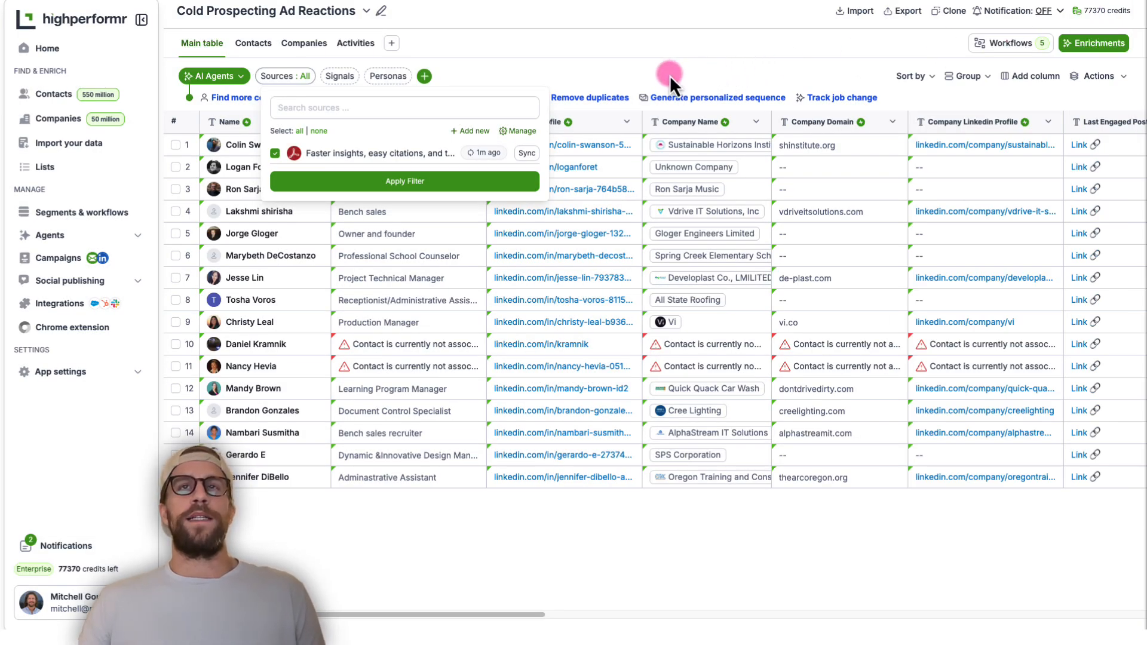
click(575, 74)
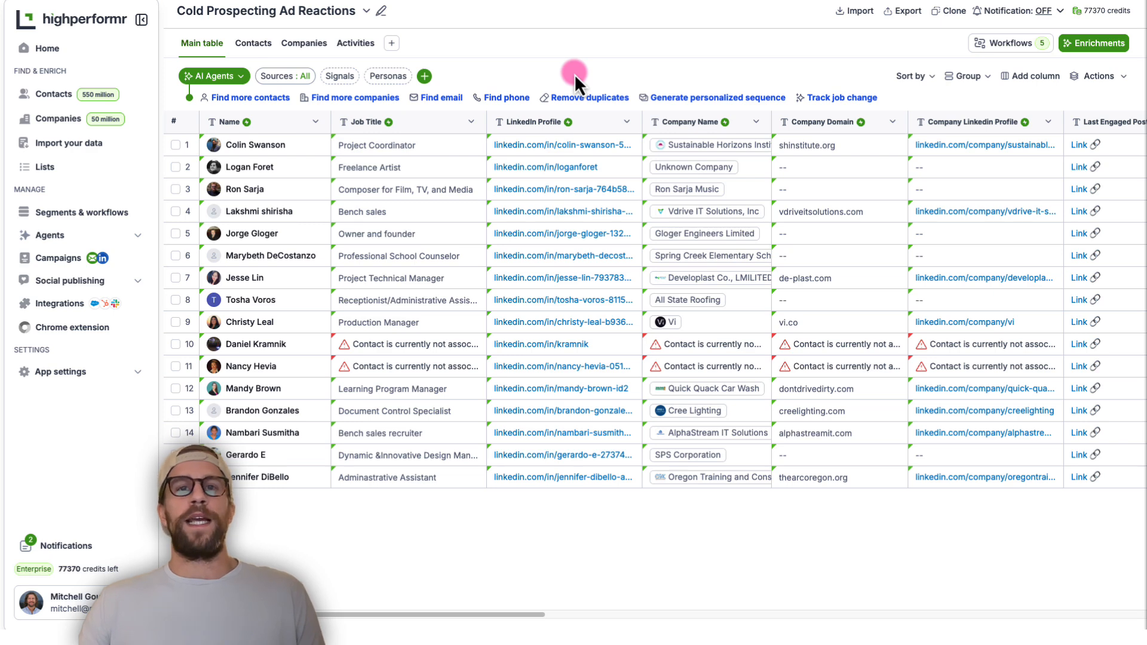